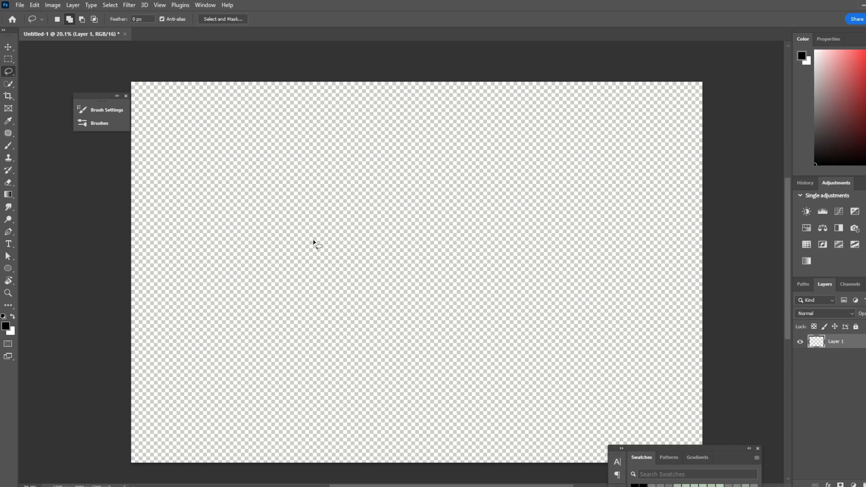
# - Lasso a small leaf-shaped selection in the canvas's left half and paint it solid black
pyautogui.moveTo(313, 240)
pyautogui.mouseDown()
pyautogui.moveTo(341, 211)
pyautogui.moveTo(356, 248)
pyautogui.moveTo(328, 263)
pyautogui.moveTo(313, 239)
pyautogui.mouseUp()
pyautogui.scroll(2, 356, 238)
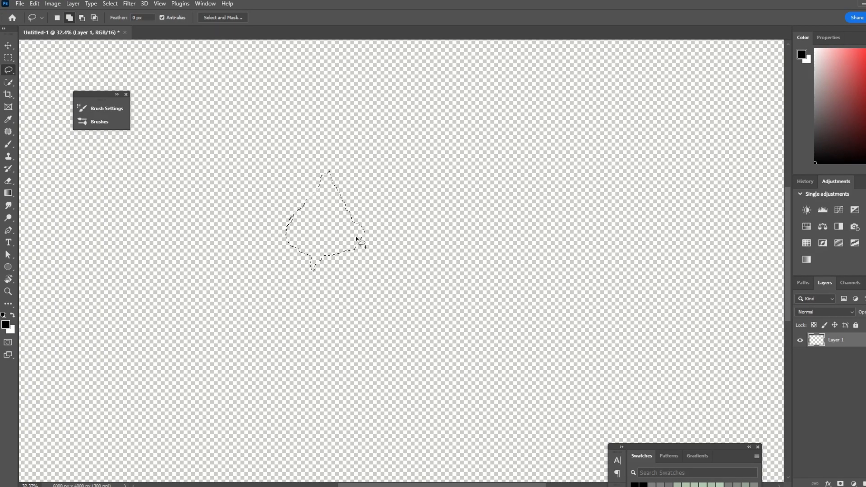
pyautogui.press('b')
pyautogui.scroll(-2, 351, 226)
pyautogui.moveTo(373, 231)
pyautogui.mouseDown()
pyautogui.moveTo(319, 278)
pyautogui.moveTo(330, 246)
pyautogui.moveTo(321, 152)
pyautogui.moveTo(383, 264)
pyautogui.mouseUp()
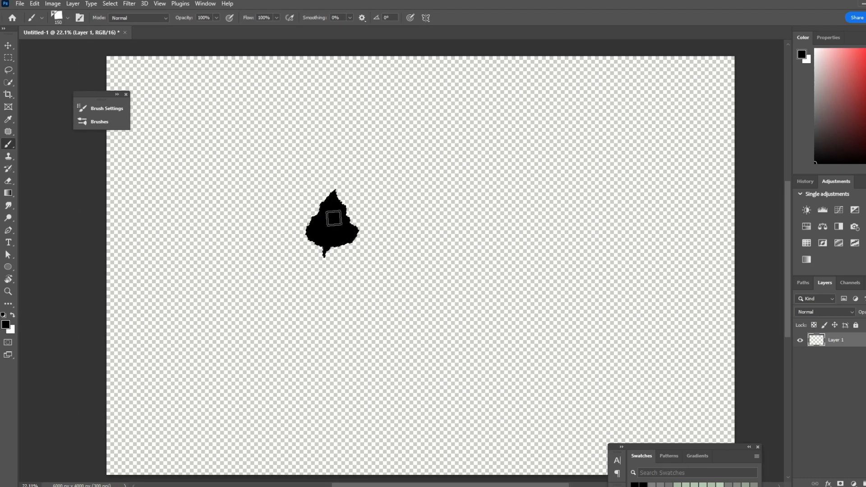
# - Lasso additional areas around the leaf's outline and paint its edges and stem black with a smaller brush
pyautogui.press('l')
pyautogui.moveTo(351, 222)
pyautogui.mouseDown()
pyautogui.moveTo(357, 233)
pyautogui.moveTo(345, 241)
pyautogui.moveTo(348, 215)
pyautogui.moveTo(335, 188)
pyautogui.moveTo(353, 226)
pyautogui.moveTo(305, 232)
pyautogui.mouseUp()
pyautogui.press('b')
pyautogui.press('[')
pyautogui.moveTo(326, 260)
pyautogui.mouseDown()
pyautogui.moveTo(324, 247)
pyautogui.moveTo(348, 245)
pyautogui.moveTo(330, 258)
pyautogui.mouseUp()
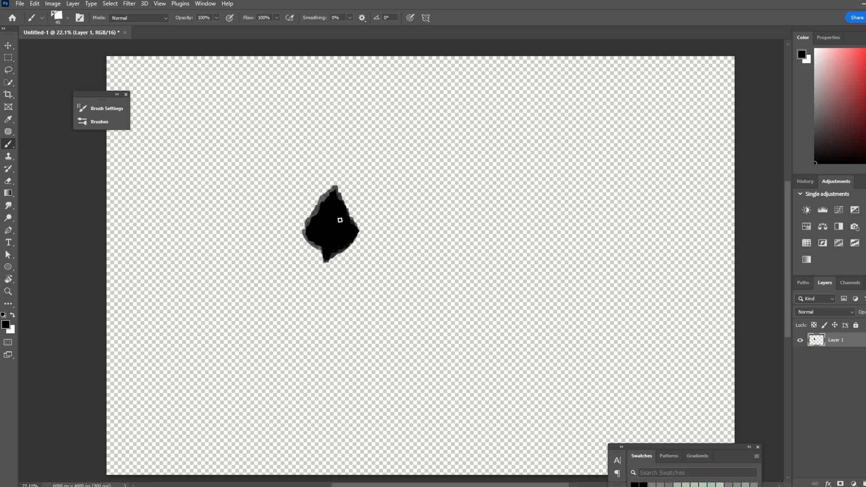
# - Pick a different eraser preset, enlarge it, and erase the leaf's side and lower edges into a jagged silhouette
pyautogui.press('e')
pyautogui.rightClick(341, 221)
pyautogui.doubleClick(356, 270)
pyautogui.press(']')
pyautogui.press(']')
pyautogui.press(']')
pyautogui.press(']')
pyautogui.press(']')
pyautogui.press(']')
pyautogui.moveTo(312, 213)
pyautogui.mouseDown()
pyautogui.moveTo(331, 199)
pyautogui.moveTo(358, 227)
pyautogui.mouseUp()
pyautogui.moveTo(357, 234); pyautogui.dragTo(354, 242)
pyautogui.moveTo(302, 233); pyautogui.dragTo(310, 246)
pyautogui.moveTo(308, 227)
pyautogui.mouseDown()
pyautogui.moveTo(316, 209)
pyautogui.moveTo(315, 249)
pyautogui.moveTo(303, 235)
pyautogui.moveTo(331, 237)
pyautogui.moveTo(312, 235)
pyautogui.moveTo(326, 250)
pyautogui.moveTo(338, 195)
pyautogui.moveTo(341, 204)
pyautogui.moveTo(337, 222)
pyautogui.moveTo(339, 175)
pyautogui.moveTo(342, 196)
pyautogui.mouseUp()
# - Reshape the leaf's upper-left edge toward its tip with a smaller eraser
pyautogui.press('b')
pyautogui.press('[')
pyautogui.press('[')
pyautogui.press('[')
pyautogui.press('e')
pyautogui.moveTo(330, 189)
pyautogui.mouseDown()
pyautogui.moveTo(314, 206)
pyautogui.moveTo(312, 229)
pyautogui.moveTo(323, 208)
pyautogui.moveTo(313, 220)
pyautogui.moveTo(318, 246)
pyautogui.moveTo(307, 231)
pyautogui.moveTo(301, 245)
pyautogui.moveTo(310, 244)
pyautogui.moveTo(315, 210)
pyautogui.mouseUp()
pyautogui.press('b')
pyautogui.press('[')
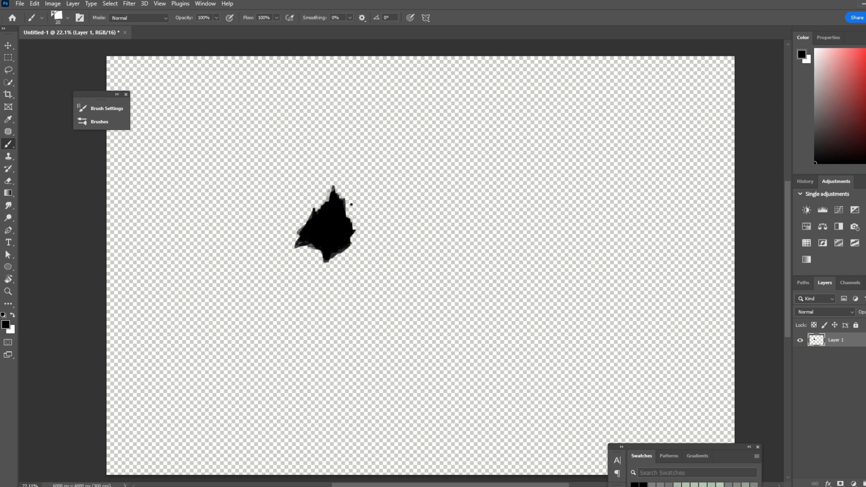
# - Choose another eraser preset, reduce its strength, and partially erase the leaf from its tip down through the centre
pyautogui.press('e')
pyautogui.press(']')
pyautogui.press(']')
pyautogui.press(']')
pyautogui.press(']')
pyautogui.press(']')
pyautogui.press(']')
pyautogui.press(']')
pyautogui.press(']')
pyautogui.press(']')
pyautogui.press(']')
pyautogui.rightClick(336, 181)
pyautogui.doubleClick(406, 386)
pyautogui.click(191, 18)
pyautogui.press('[')
pyautogui.moveTo(315, 200); pyautogui.dragTo(332, 188)
pyautogui.hotkey('ctrl', 'z')
pyautogui.moveTo(239, 18); pyautogui.dragTo(202, 28)
pyautogui.moveTo(332, 192)
pyautogui.mouseDown()
pyautogui.moveTo(371, 253)
pyautogui.moveTo(332, 236)
pyautogui.mouseUp()
pyautogui.press('[')
# - Choose another brush preset, shrink it, and paint dark detail strokes inside the upper part of the leaf
pyautogui.press('b')
pyautogui.rightClick(337, 186)
pyautogui.doubleClick(396, 397)
pyautogui.press('[')
pyautogui.press('[')
pyautogui.press('[')
pyautogui.press('[')
pyautogui.press('[')
pyautogui.press('[')
pyautogui.moveTo(329, 209); pyautogui.dragTo(338, 223)
pyautogui.moveTo(330, 194); pyautogui.dragTo(335, 216)
# - Lighten patches in the leaf's lower part and along its left edge with a smaller eraser
pyautogui.press('e')
pyautogui.press('[')
pyautogui.press('[')
pyautogui.press('[')
pyautogui.press('[')
pyautogui.press('[')
pyautogui.press('[')
pyautogui.moveTo(324, 250)
pyautogui.mouseDown()
pyautogui.moveTo(316, 239)
pyautogui.moveTo(339, 247)
pyautogui.moveTo(320, 249)
pyautogui.mouseUp()
pyautogui.press('b')
pyautogui.press('e')
pyautogui.press('[')
pyautogui.moveTo(312, 208); pyautogui.dragTo(300, 247)
# - Marquee-select the finished leaf and define it as a brush preset named "Leaf brush preset"
pyautogui.press('m')
pyautogui.moveTo(287, 176)
pyautogui.mouseDown()
pyautogui.moveTo(372, 282)
pyautogui.moveTo(366, 269)
pyautogui.mouseUp()
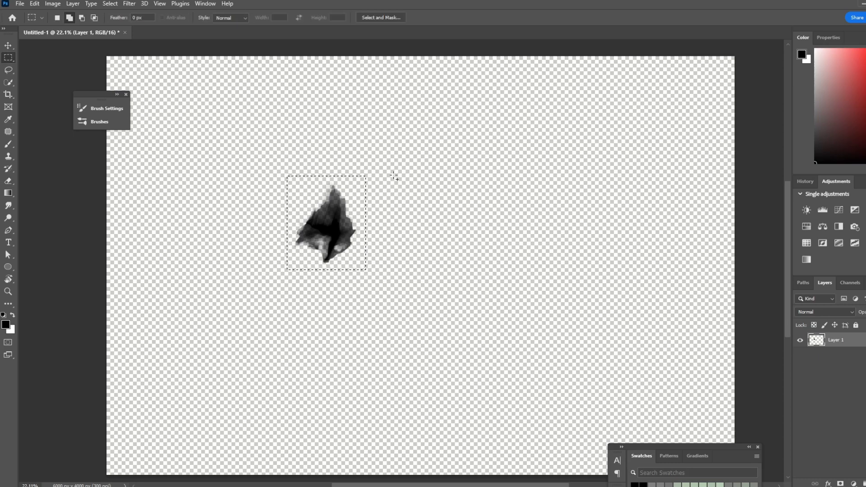
pyautogui.click(47, 4)
pyautogui.click(36, 4)
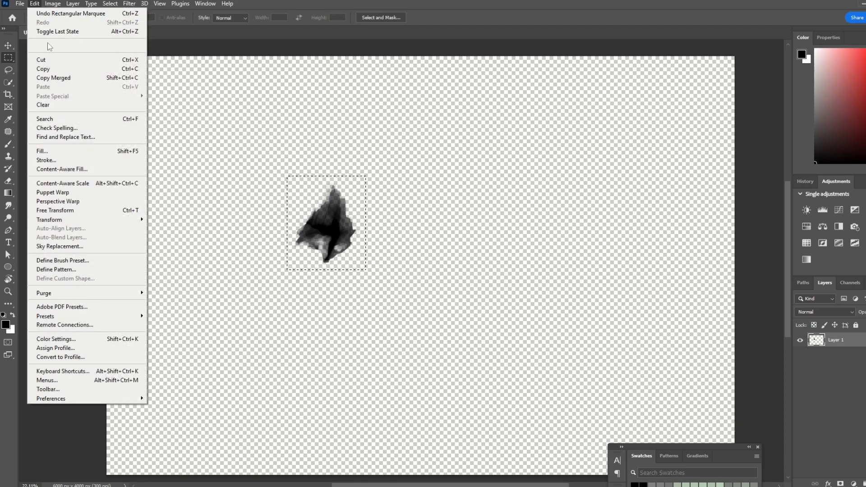
pyautogui.click(108, 261)
pyautogui.press('BackSpace')
pyautogui.write('Leaf brush preset')
pyautogui.press('Return')
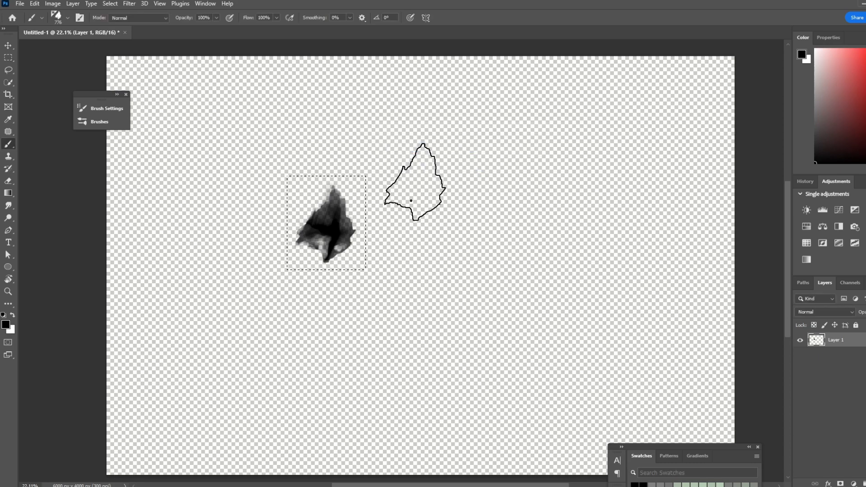
# - Deselect the leaf, paint a test stroke with the new leaf brush, and undo that stroke
pyautogui.hotkey('ctrl', 'd')
pyautogui.scroll(-2, 389, 217)
pyautogui.moveTo(448, 183)
pyautogui.mouseDown()
pyautogui.moveTo(498, 225)
pyautogui.moveTo(553, 287)
pyautogui.moveTo(449, 295)
pyautogui.moveTo(444, 312)
pyautogui.moveTo(519, 302)
pyautogui.mouseUp()
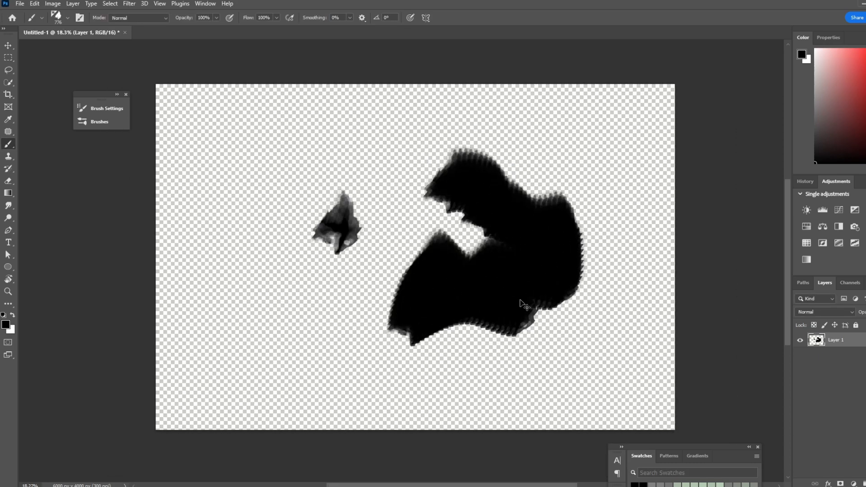
pyautogui.hotkey('ctrl', 'z')
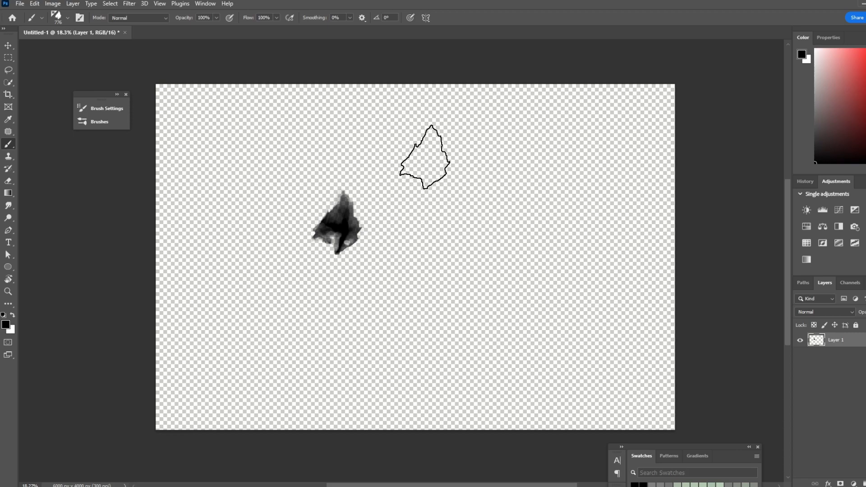
# - Open the leaf brush's Brush Tip Shape settings
pyautogui.click(102, 112)
pyautogui.click(201, 3)
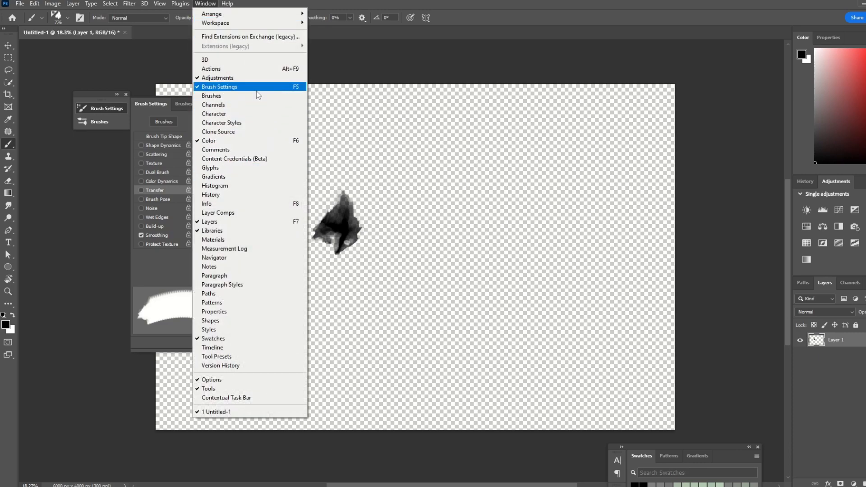
pyautogui.click(100, 111)
pyautogui.click(99, 110)
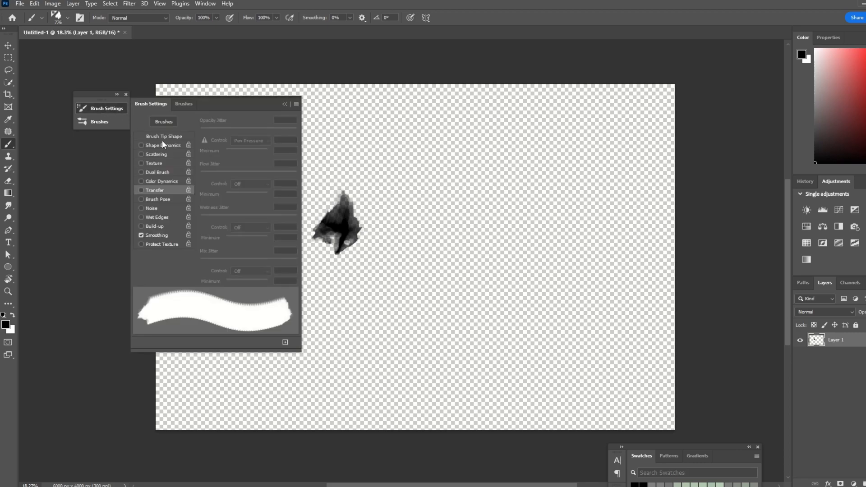
pyautogui.click(164, 138)
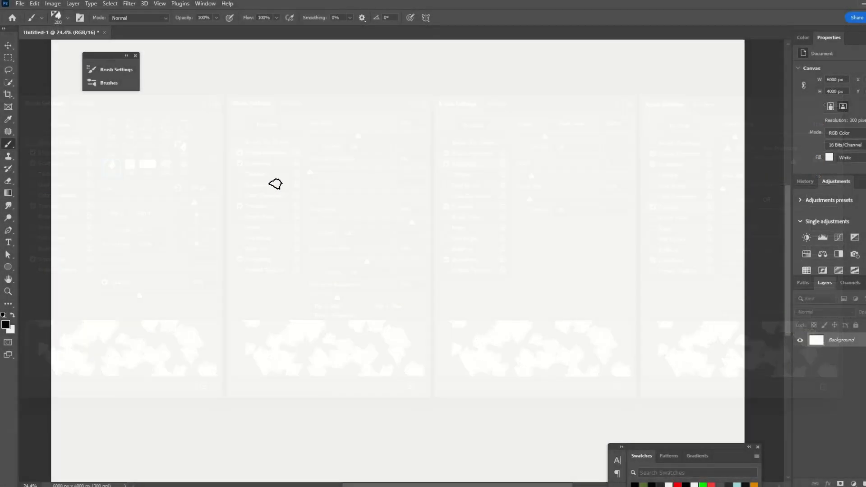
# - Paint two test strokes with the 200 px leaf brush on the white canvas
pyautogui.moveTo(274, 183)
pyautogui.mouseDown()
pyautogui.moveTo(359, 159)
pyautogui.moveTo(350, 196)
pyautogui.moveTo(396, 237)
pyautogui.moveTo(440, 180)
pyautogui.moveTo(419, 200)
pyautogui.moveTo(454, 249)
pyautogui.mouseUp()
pyautogui.moveTo(302, 272)
pyautogui.mouseDown()
pyautogui.moveTo(346, 287)
pyautogui.moveTo(374, 320)
pyautogui.moveTo(441, 353)
pyautogui.moveTo(433, 340)
pyautogui.moveTo(456, 335)
pyautogui.moveTo(476, 310)
pyautogui.moveTo(481, 229)
pyautogui.moveTo(462, 147)
pyautogui.moveTo(322, 141)
pyautogui.moveTo(300, 161)
pyautogui.moveTo(372, 292)
pyautogui.moveTo(412, 136)
pyautogui.moveTo(503, 262)
pyautogui.mouseUp()
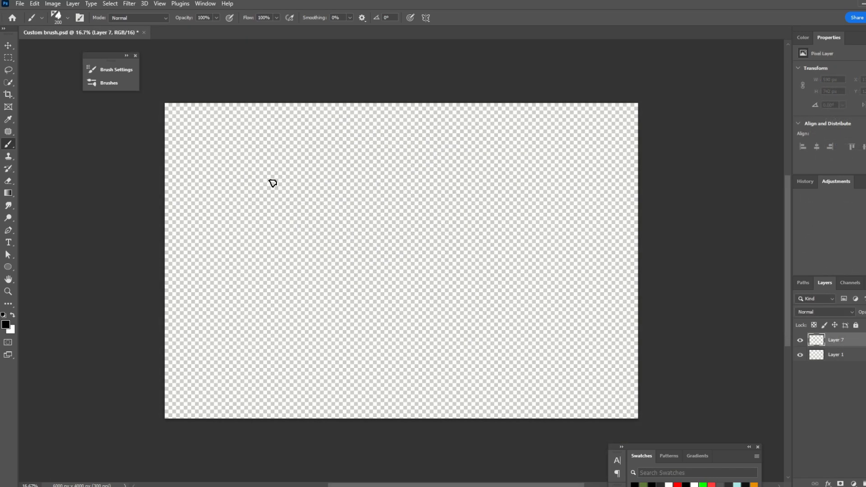
# - Save the configured leaf brush as a new brush preset named "bla bla bla", including its tool settings
pyautogui.rightClick(272, 183)
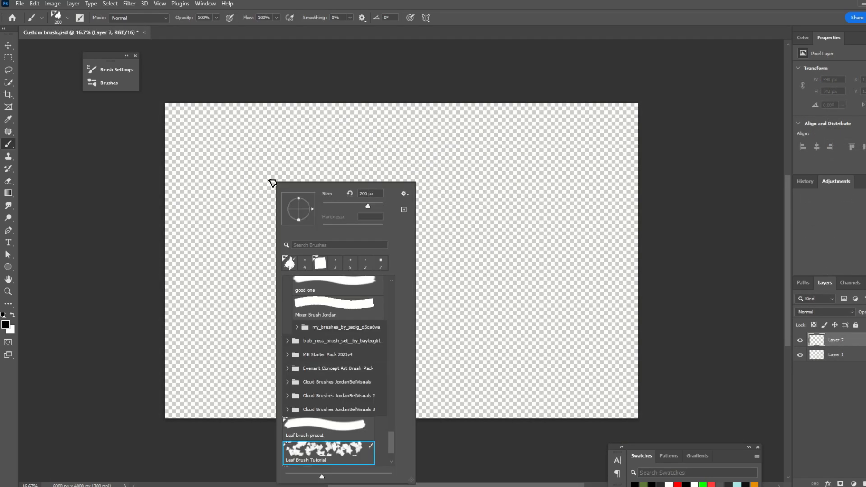
pyautogui.click(404, 194)
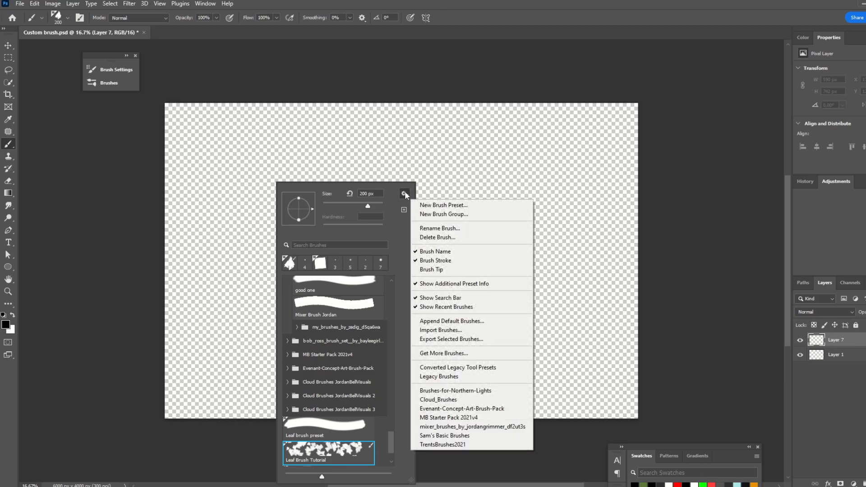
pyautogui.click(433, 206)
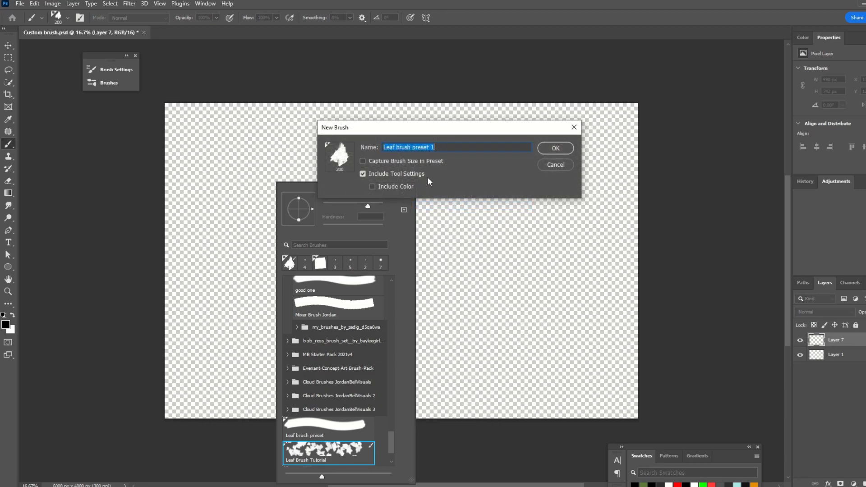
pyautogui.write('bla bla bla')
pyautogui.click(556, 148)
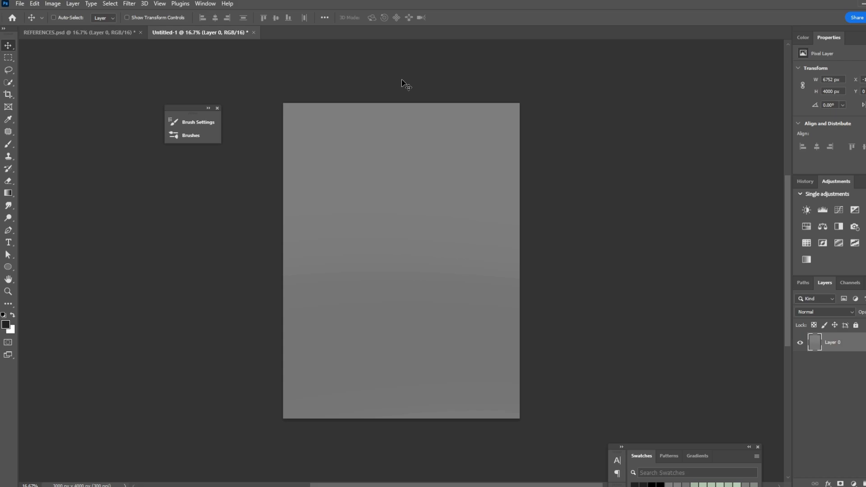
# - Arrange REFERENCES.psd and Untitled-1 side by side in a 2-up Vertical layout and narrow the reference pane
pyautogui.click(87, 38)
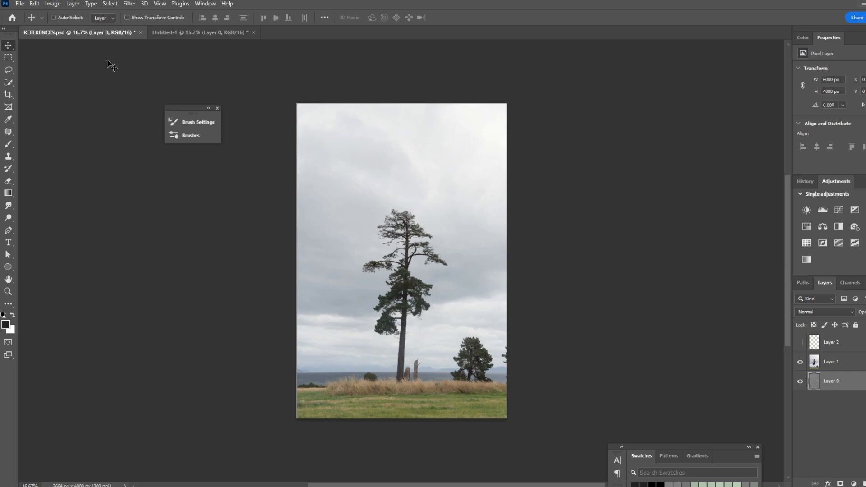
pyautogui.moveTo(81, 33); pyautogui.dragTo(238, 29)
pyautogui.click(205, 4)
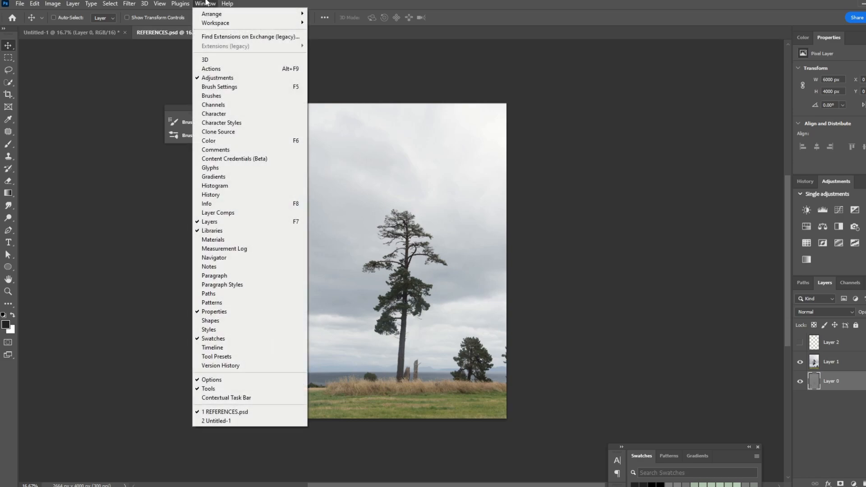
pyautogui.moveTo(296, 16)
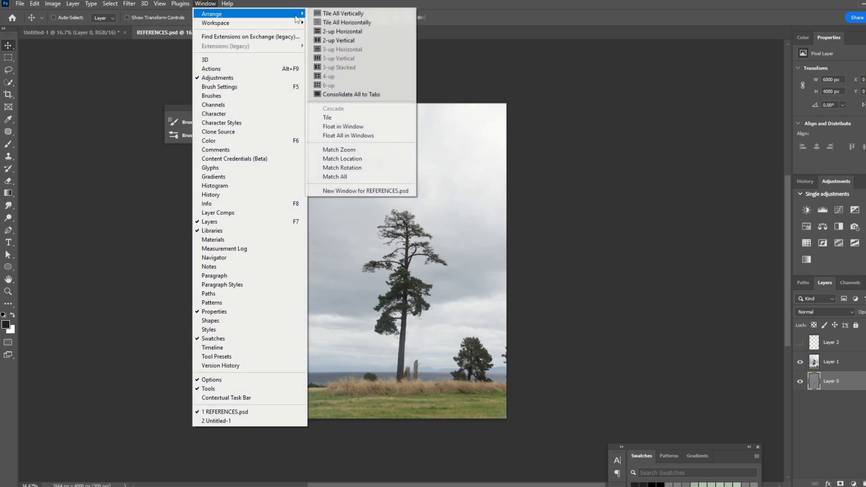
pyautogui.click(343, 41)
pyautogui.moveTo(402, 164); pyautogui.dragTo(268, 155)
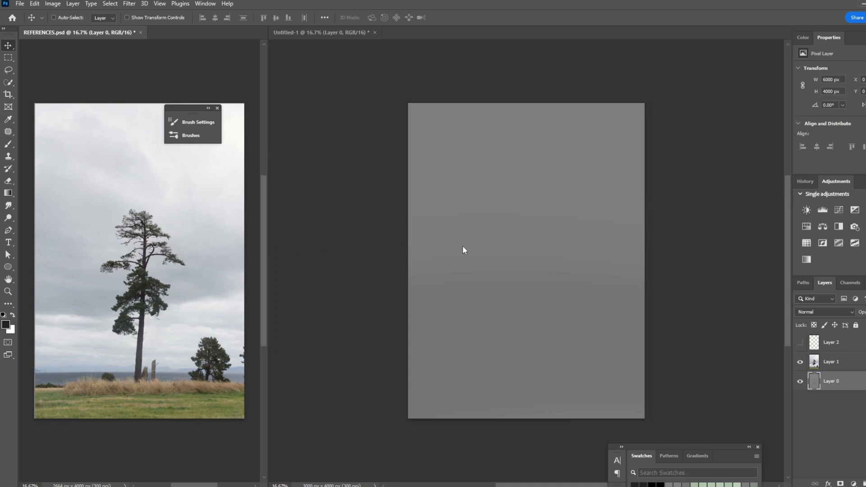
# - Add a new layer above Layer 0 in Untitled-1, name it "Outline", and give it the Gray label
pyautogui.press('b')
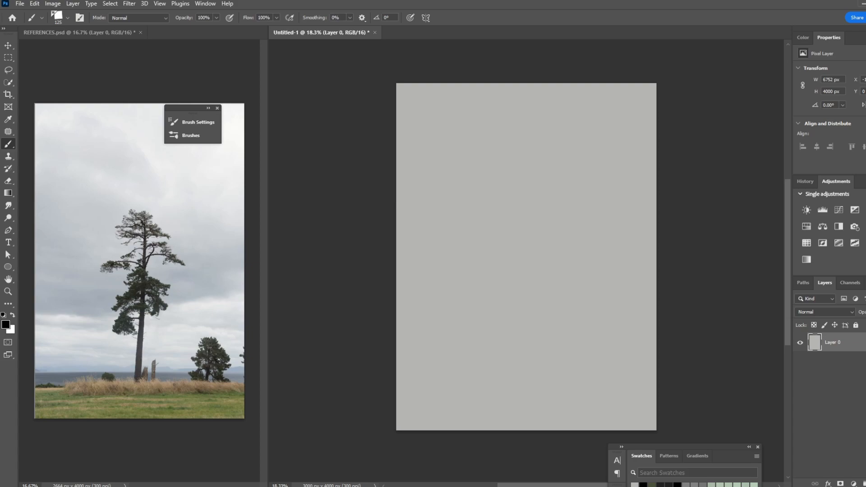
pyautogui.hotkey('ctrl', 'shift', 'alt', 'n')
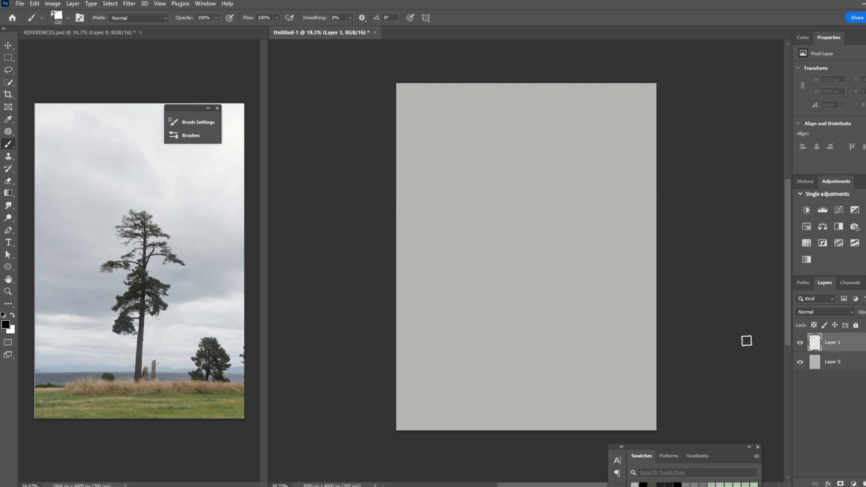
pyautogui.doubleClick(837, 343)
pyautogui.write('Outline')
pyautogui.press('Return')
pyautogui.rightClick(856, 349)
pyautogui.click(815, 484)
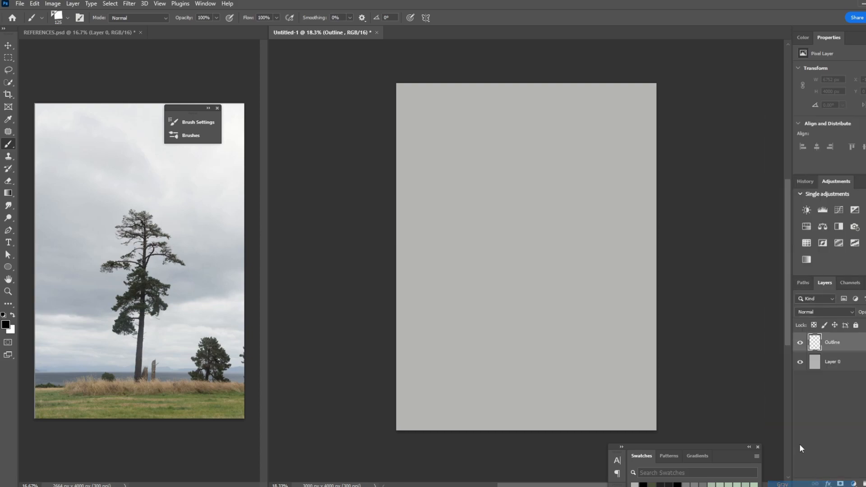
# - Sketch a ground line about 1070 px wide and a tapering trunk about 2670 px tall with a 4 px brush
pyautogui.press('[')
pyautogui.press('[')
pyautogui.press('[')
pyautogui.press('[')
pyautogui.press('[')
pyautogui.press('[')
pyautogui.press('[')
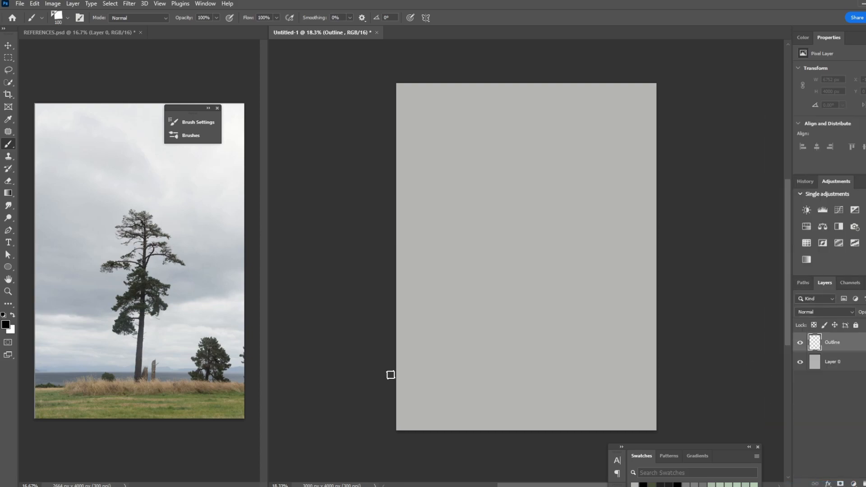
pyautogui.press('[')
pyautogui.press('[')
pyautogui.press('[')
pyautogui.press('[')
pyautogui.press('[')
pyautogui.press('[')
pyautogui.moveTo(590, 369); pyautogui.dragTo(498, 370)
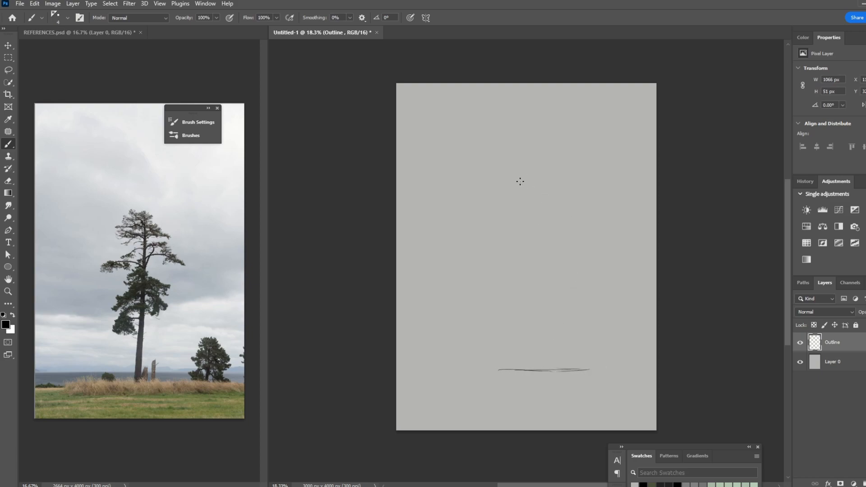
pyautogui.moveTo(520, 168); pyautogui.dragTo(531, 365)
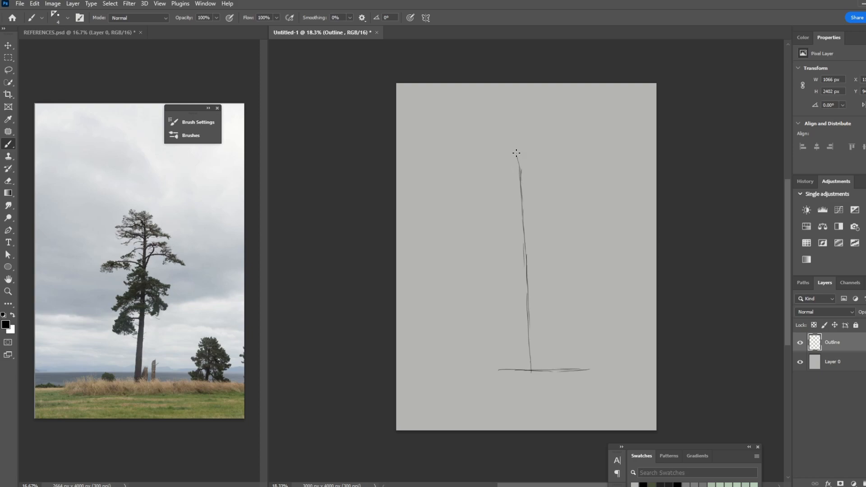
pyautogui.moveTo(518, 159); pyautogui.dragTo(523, 374)
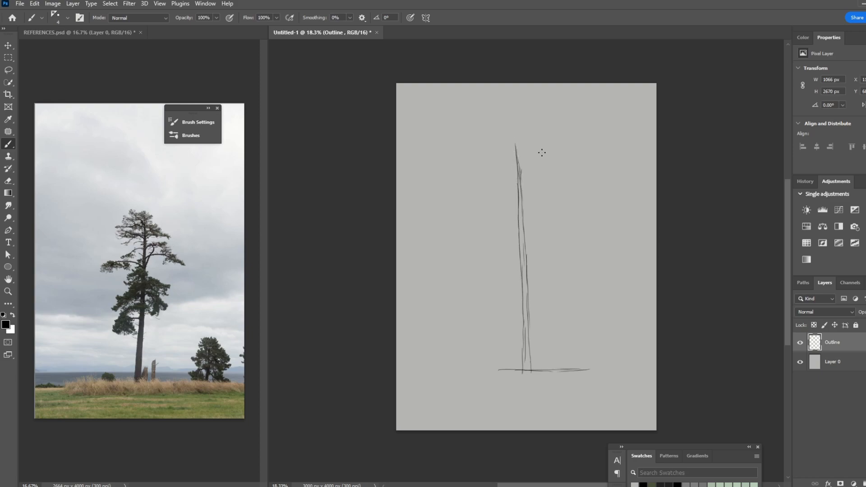
# - Sketch the tree's branches and foliage outlines on both sides of the trunk, following the reference pine
pyautogui.moveTo(519, 180)
pyautogui.mouseDown()
pyautogui.moveTo(551, 178)
pyautogui.moveTo(493, 169)
pyautogui.moveTo(497, 183)
pyautogui.mouseUp()
pyautogui.moveTo(494, 168); pyautogui.dragTo(488, 168)
pyautogui.moveTo(521, 138); pyautogui.dragTo(543, 155)
pyautogui.moveTo(535, 162); pyautogui.dragTo(564, 190)
pyautogui.moveTo(489, 149); pyautogui.dragTo(525, 134)
pyautogui.moveTo(539, 194)
pyautogui.mouseDown()
pyautogui.moveTo(592, 230)
pyautogui.moveTo(559, 223)
pyautogui.mouseUp()
pyautogui.moveTo(523, 237); pyautogui.dragTo(554, 220)
pyautogui.moveTo(469, 238)
pyautogui.mouseDown()
pyautogui.moveTo(509, 244)
pyautogui.moveTo(485, 238)
pyautogui.mouseUp()
pyautogui.moveTo(518, 216); pyautogui.dragTo(478, 205)
pyautogui.moveTo(530, 252)
pyautogui.mouseDown()
pyautogui.moveTo(560, 296)
pyautogui.moveTo(541, 317)
pyautogui.moveTo(547, 312)
pyautogui.mouseUp()
# - Erase the ground line and move the tree sketch slightly up the canvas with Free Transform
pyautogui.press('e')
pyautogui.moveTo(588, 370); pyautogui.dragTo(498, 370)
pyautogui.hotkey('ctrl', 't')
pyautogui.moveTo(522, 278); pyautogui.dragTo(517, 259)
pyautogui.press('Return')
# - Redraw the sketch's trunk base and outline the left-side branches and lower-left foliage clump
pyautogui.press('b')
pyautogui.moveTo(524, 342)
pyautogui.mouseDown()
pyautogui.moveTo(528, 384)
pyautogui.moveTo(517, 397)
pyautogui.mouseUp()
pyautogui.moveTo(519, 308)
pyautogui.mouseDown()
pyautogui.moveTo(490, 306)
pyautogui.moveTo(482, 329)
pyautogui.mouseUp()
pyautogui.moveTo(513, 232); pyautogui.dragTo(490, 240)
pyautogui.moveTo(501, 270)
pyautogui.mouseDown()
pyautogui.moveTo(460, 296)
pyautogui.moveTo(464, 325)
pyautogui.mouseUp()
pyautogui.moveTo(471, 310); pyautogui.dragTo(465, 333)
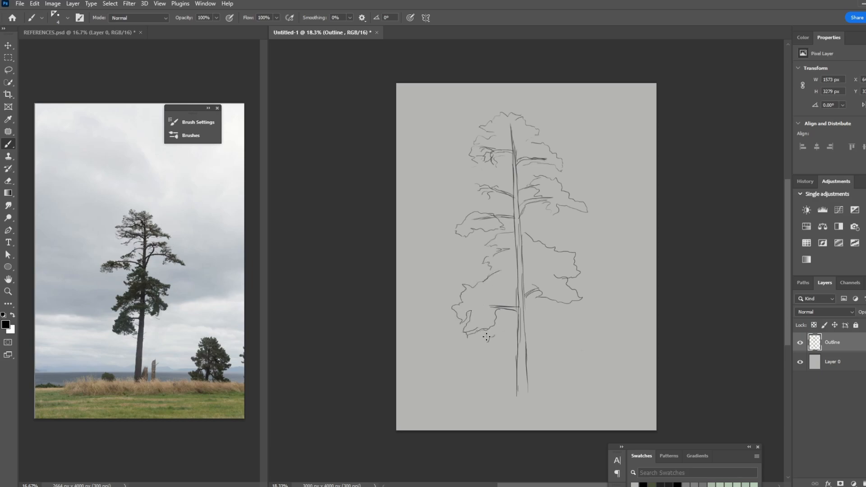
# - Add short branches and foliage strokes around the upper trunk and crown, and sketch a rough ground line at the trunk's base
pyautogui.moveTo(513, 143); pyautogui.dragTo(490, 140)
pyautogui.moveTo(513, 138)
pyautogui.mouseDown()
pyautogui.moveTo(507, 113)
pyautogui.moveTo(526, 130)
pyautogui.mouseUp()
pyautogui.moveTo(508, 110)
pyautogui.mouseDown()
pyautogui.moveTo(513, 146)
pyautogui.moveTo(493, 130)
pyautogui.mouseUp()
pyautogui.moveTo(517, 389)
pyautogui.mouseDown()
pyautogui.moveTo(572, 396)
pyautogui.moveTo(468, 396)
pyautogui.mouseUp()
# - Erase the outer edge of the lower-right foliage outline and redraw it with a more irregular contour
pyautogui.press('e')
pyautogui.moveTo(575, 253); pyautogui.dragTo(579, 298)
pyautogui.press('b')
pyautogui.moveTo(547, 246); pyautogui.dragTo(574, 277)
pyautogui.moveTo(553, 278)
pyautogui.mouseDown()
pyautogui.moveTo(574, 305)
pyautogui.moveTo(548, 297)
pyautogui.moveTo(554, 309)
pyautogui.mouseUp()
pyautogui.press('e')
pyautogui.press('b')
# - Clean up the long right-hand branch at mid-height and extend its tip with downward-hanging twigs
pyautogui.press('r')
pyautogui.moveTo(588, 210)
pyautogui.mouseDown()
pyautogui.moveTo(596, 218)
pyautogui.moveTo(580, 210)
pyautogui.moveTo(590, 213)
pyautogui.mouseUp()
pyautogui.press('e')
pyautogui.press('b')
pyautogui.moveTo(578, 211); pyautogui.dragTo(592, 221)
pyautogui.moveTo(546, 210); pyautogui.dragTo(552, 220)
# - Extend the mid-left foliage outline outward and add twigs and small foliage marks along the upper trunk and crown
pyautogui.moveTo(453, 238); pyautogui.dragTo(474, 214)
pyautogui.moveTo(546, 156); pyautogui.dragTo(563, 155)
pyautogui.moveTo(531, 129)
pyautogui.mouseDown()
pyautogui.moveTo(544, 127)
pyautogui.moveTo(486, 112)
pyautogui.mouseUp()
pyautogui.moveTo(511, 203)
pyautogui.mouseDown()
pyautogui.moveTo(500, 215)
pyautogui.moveTo(519, 228)
pyautogui.mouseUp()
pyautogui.moveTo(504, 216); pyautogui.dragTo(514, 224)
pyautogui.moveTo(507, 171); pyautogui.dragTo(497, 180)
pyautogui.moveTo(532, 164); pyautogui.dragTo(522, 174)
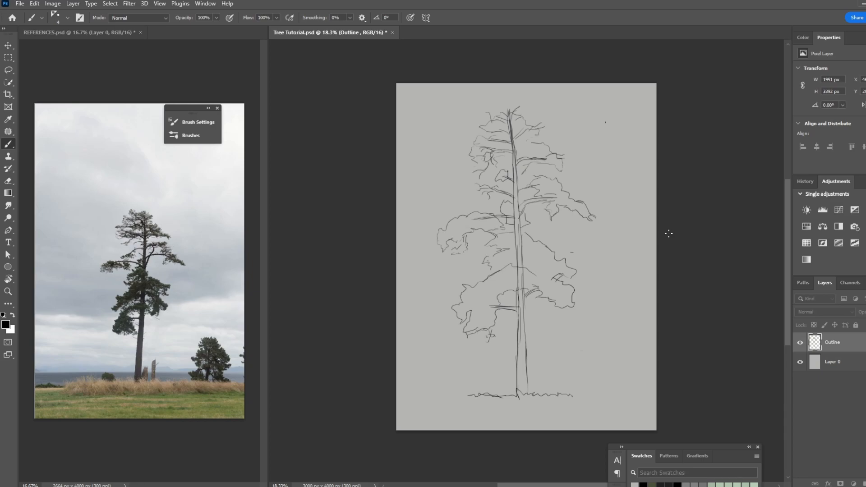
# - Add a new layer between Layer 0 and Outline, name it "Trunk", and give it the Yellow label
pyautogui.click(862, 365)
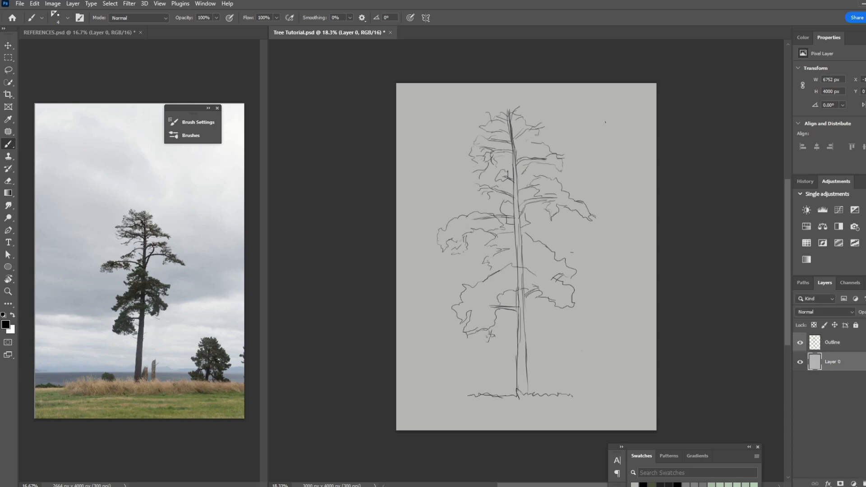
pyautogui.hotkey('ctrl', 'shift', 'alt', 'n')
pyautogui.rightClick(840, 362)
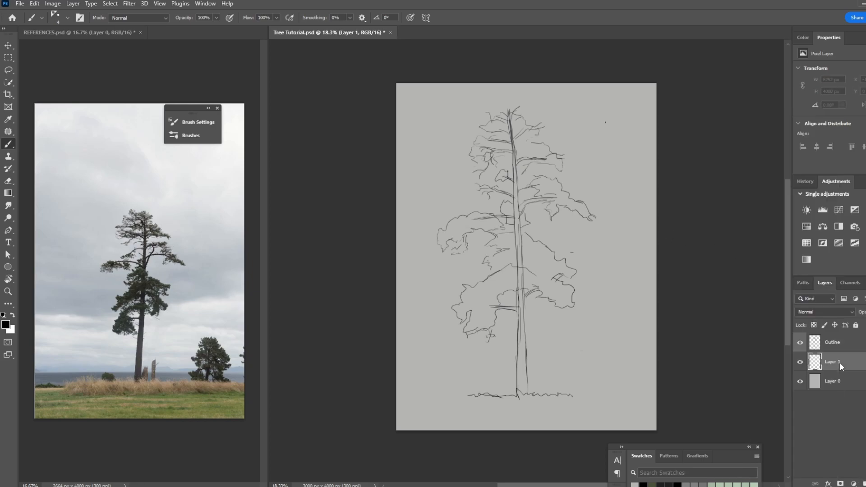
pyautogui.rightClick(832, 362)
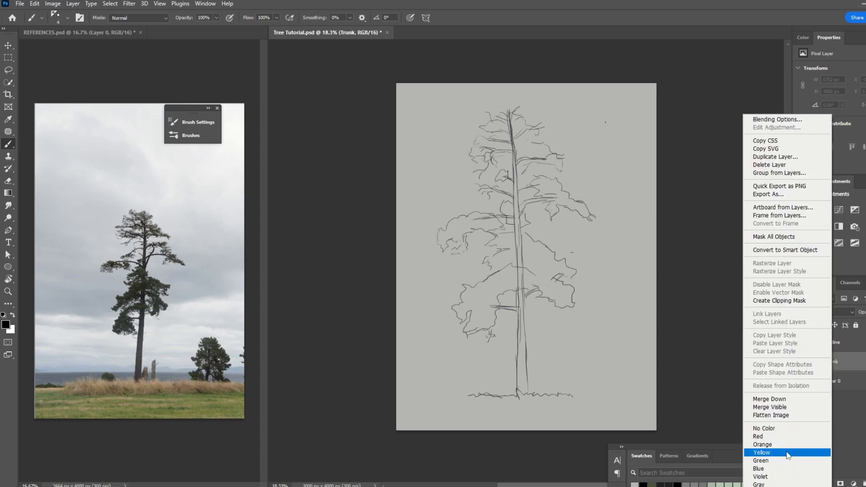
pyautogui.click(788, 453)
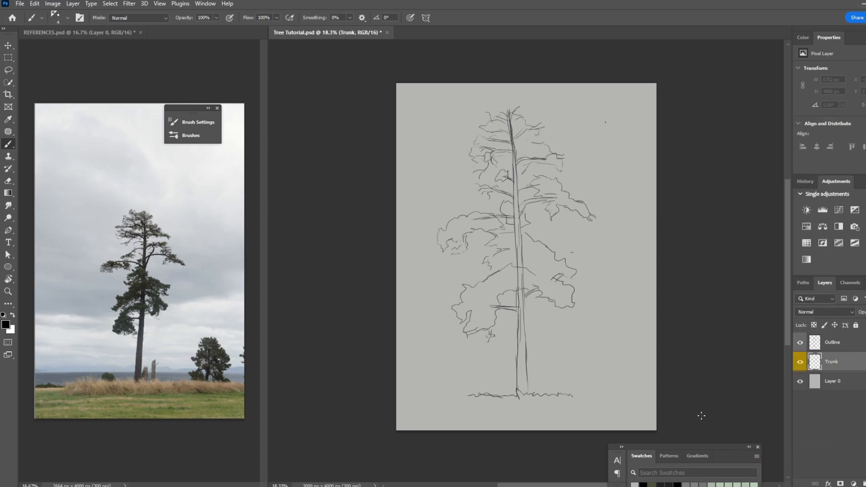
# - Choose the Square Brush and set its size to 60 px
pyautogui.rightClick(459, 323)
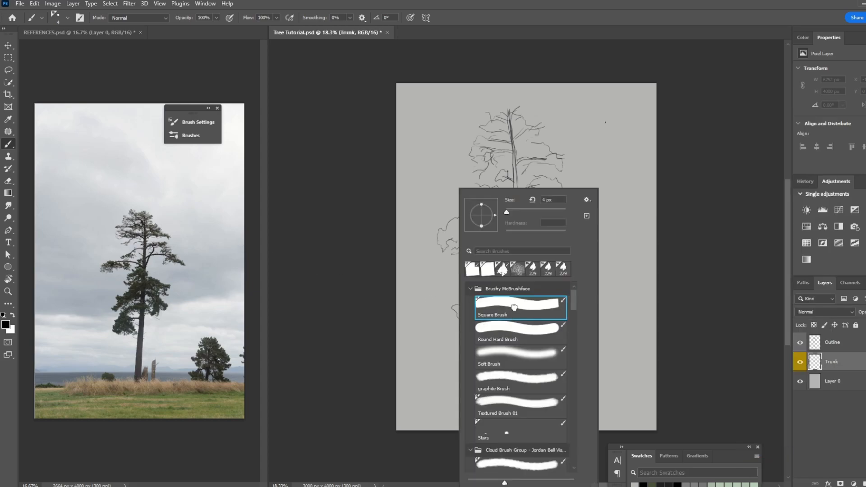
pyautogui.click(344, 294)
pyautogui.press(']')
pyautogui.press(']')
pyautogui.press(']')
pyautogui.press(']')
pyautogui.press(']')
pyautogui.press(']')
pyautogui.press(']')
pyautogui.press(']')
pyautogui.press(']')
pyautogui.press(']')
pyautogui.press(']')
pyautogui.press(']')
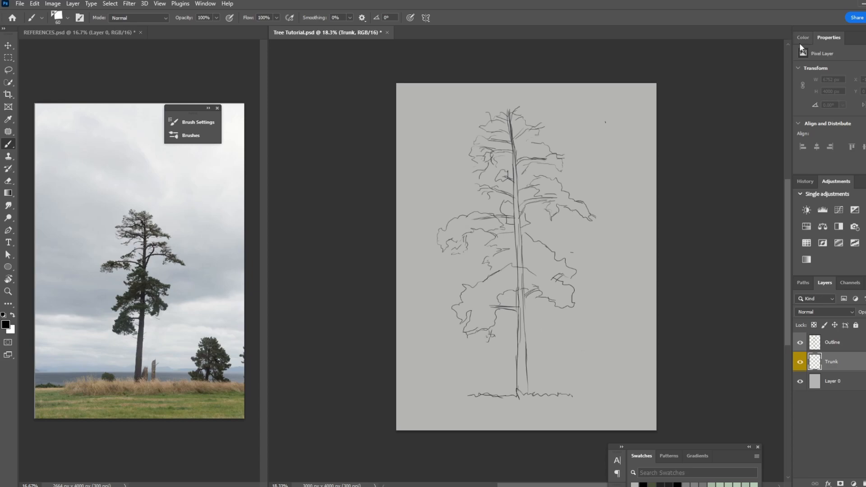
# - Choose a dark grayish brown and block in the base of the trunk on the Trunk layer
pyautogui.click(802, 40)
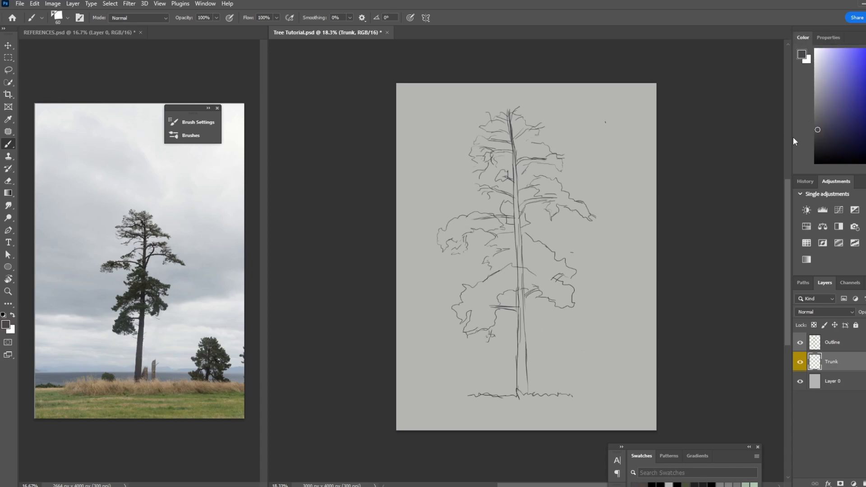
pyautogui.click(865, 154)
pyautogui.click(825, 127)
pyautogui.moveTo(419, 351); pyautogui.dragTo(438, 364)
pyautogui.hotkey('ctrl', 'z')
pyautogui.moveTo(523, 359)
pyautogui.mouseDown()
pyautogui.moveTo(518, 390)
pyautogui.moveTo(518, 376)
pyautogui.mouseUp()
# - Lower the Outline layer's opacity until the sketch is only a faint guide
pyautogui.click(835, 342)
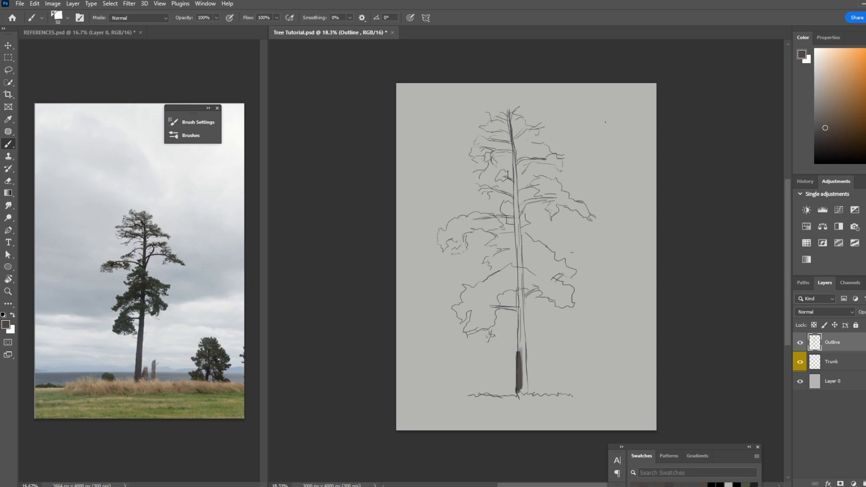
pyautogui.moveTo(862, 326); pyautogui.dragTo(850, 327)
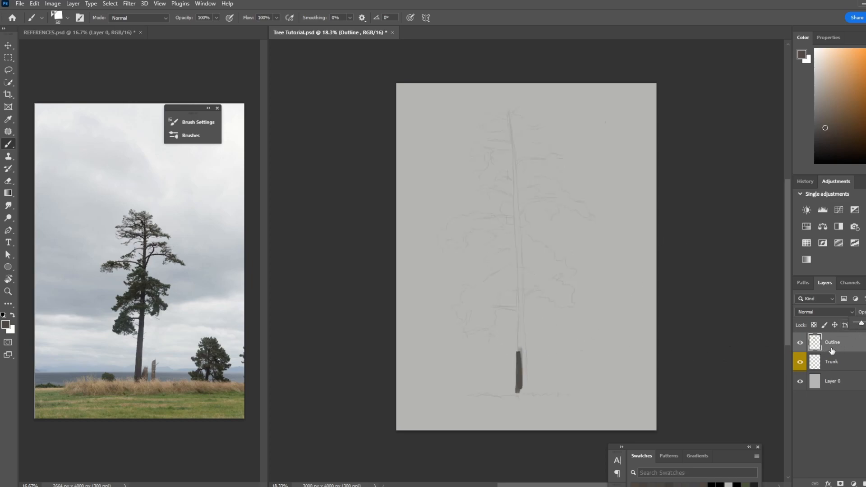
# - Paint the trunk on the Trunk layer from its base up to a narrow treetop, using smaller brush sizes toward the tip
pyautogui.click(832, 363)
pyautogui.moveTo(517, 352)
pyautogui.mouseDown()
pyautogui.moveTo(522, 386)
pyautogui.moveTo(517, 197)
pyautogui.mouseUp()
pyautogui.press('[')
pyautogui.press('[')
pyautogui.press('[')
pyautogui.moveTo(508, 114); pyautogui.dragTo(516, 179)
pyautogui.press(']')
pyautogui.moveTo(511, 148); pyautogui.dragTo(518, 219)
pyautogui.moveTo(513, 139); pyautogui.dragTo(524, 401)
pyautogui.moveTo(518, 361); pyautogui.dragTo(516, 216)
# - Refine the trunk's silhouette by erasing and repainting the edges of its tip and filling in its lower half
pyautogui.press('e')
pyautogui.moveTo(506, 135); pyautogui.dragTo(510, 166)
pyautogui.press('b')
pyautogui.moveTo(508, 115); pyautogui.dragTo(515, 190)
pyautogui.press('e')
pyautogui.press('b')
pyautogui.moveTo(510, 236)
pyautogui.mouseDown()
pyautogui.moveTo(510, 129)
pyautogui.moveTo(524, 259)
pyautogui.moveTo(520, 399)
pyautogui.mouseUp()
# - Paint the lowest branch on the tree's right side and split it into thin forked twigs
pyautogui.press('[')
pyautogui.press('[')
pyautogui.press('[')
pyautogui.moveTo(517, 310)
pyautogui.mouseDown()
pyautogui.moveTo(478, 299)
pyautogui.moveTo(469, 314)
pyautogui.moveTo(467, 303)
pyautogui.moveTo(544, 287)
pyautogui.moveTo(526, 301)
pyautogui.mouseUp()
pyautogui.press('[')
pyautogui.press('[')
pyautogui.press('e')
pyautogui.press('b')
pyautogui.press(']')
pyautogui.press(']')
pyautogui.press('[')
pyautogui.press('[')
pyautogui.press('[')
pyautogui.press('[')
pyautogui.moveTo(544, 288); pyautogui.dragTo(559, 292)
pyautogui.moveTo(546, 287); pyautogui.dragTo(558, 280)
pyautogui.moveTo(545, 283)
pyautogui.mouseDown()
pyautogui.moveTo(560, 266)
pyautogui.moveTo(581, 281)
pyautogui.mouseUp()
pyautogui.moveTo(559, 293); pyautogui.dragTo(570, 296)
# - Paint the lower and middle branches on the tree's left side with drooping twigs, plus a small branch opposite them
pyautogui.moveTo(482, 321); pyautogui.dragTo(492, 338)
pyautogui.moveTo(489, 307); pyautogui.dragTo(499, 282)
pyautogui.press(']')
pyautogui.press(']')
pyautogui.moveTo(515, 218); pyautogui.dragTo(472, 220)
pyautogui.press('e')
pyautogui.press('b')
pyautogui.press('[')
pyautogui.moveTo(517, 244)
pyautogui.mouseDown()
pyautogui.moveTo(498, 239)
pyautogui.moveTo(480, 258)
pyautogui.mouseUp()
pyautogui.moveTo(490, 257)
pyautogui.mouseDown()
pyautogui.moveTo(483, 266)
pyautogui.moveTo(461, 226)
pyautogui.moveTo(449, 249)
pyautogui.mouseUp()
pyautogui.moveTo(478, 219)
pyautogui.mouseDown()
pyautogui.moveTo(456, 217)
pyautogui.moveTo(458, 229)
pyautogui.mouseUp()
pyautogui.moveTo(525, 258); pyautogui.dragTo(551, 252)
pyautogui.press(']')
pyautogui.moveTo(474, 219); pyautogui.dragTo(450, 236)
pyautogui.press('[')
pyautogui.press(']')
# - Paint the long curved mid-height branch on the tree's right side and add fine twigs above and along it
pyautogui.moveTo(556, 198); pyautogui.dragTo(521, 212)
pyautogui.press(']')
pyautogui.press('[')
pyautogui.press('[')
pyautogui.moveTo(532, 203); pyautogui.dragTo(583, 201)
pyautogui.press('[')
pyautogui.moveTo(566, 203)
pyautogui.mouseDown()
pyautogui.moveTo(590, 215)
pyautogui.moveTo(562, 200)
pyautogui.moveTo(557, 181)
pyautogui.moveTo(539, 185)
pyautogui.mouseUp()
pyautogui.moveTo(565, 195); pyautogui.dragTo(546, 179)
pyautogui.moveTo(566, 194); pyautogui.dragTo(573, 188)
pyautogui.press(']')
pyautogui.moveTo(518, 245); pyautogui.dragTo(506, 247)
pyautogui.press('[')
pyautogui.moveTo(540, 200); pyautogui.dragTo(552, 208)
# - Raise the Outline layer's opacity so the sketch reads more clearly, and make the Trunk layer active again
pyautogui.click(832, 342)
pyautogui.moveTo(862, 312); pyautogui.dragTo(865, 312)
pyautogui.click(832, 362)
# - Paint the upper branches on the tree's left side, from mid-height to the tip, with thin forked twigs
pyautogui.moveTo(513, 196); pyautogui.dragTo(475, 184)
pyautogui.moveTo(491, 189); pyautogui.dragTo(469, 196)
pyautogui.moveTo(490, 191)
pyautogui.mouseDown()
pyautogui.moveTo(485, 198)
pyautogui.moveTo(489, 181)
pyautogui.mouseUp()
pyautogui.press(']')
pyautogui.moveTo(513, 182)
pyautogui.mouseDown()
pyautogui.moveTo(496, 175)
pyautogui.moveTo(547, 158)
pyautogui.moveTo(491, 150)
pyautogui.mouseUp()
pyautogui.press(']')
pyautogui.moveTo(512, 141)
pyautogui.mouseDown()
pyautogui.moveTo(487, 137)
pyautogui.moveTo(549, 124)
pyautogui.moveTo(489, 113)
pyautogui.mouseUp()
pyautogui.press(']')
pyautogui.press('[')
pyautogui.press('[')
pyautogui.press('[')
pyautogui.moveTo(498, 119); pyautogui.dragTo(483, 121)
pyautogui.moveTo(501, 138)
pyautogui.mouseDown()
pyautogui.moveTo(481, 130)
pyautogui.moveTo(474, 152)
pyautogui.mouseUp()
pyautogui.moveTo(494, 152); pyautogui.dragTo(490, 161)
pyautogui.moveTo(491, 160); pyautogui.dragTo(478, 178)
# - Paint the upper branches and twigs on the tree's right side and fill remaining gaps among the lower branches
pyautogui.moveTo(486, 163); pyautogui.dragTo(547, 168)
pyautogui.moveTo(547, 159); pyautogui.dragTo(565, 159)
pyautogui.moveTo(521, 134); pyautogui.dragTo(540, 135)
pyautogui.moveTo(521, 130)
pyautogui.mouseDown()
pyautogui.moveTo(532, 120)
pyautogui.moveTo(522, 130)
pyautogui.mouseUp()
pyautogui.press(']')
pyautogui.press(']')
pyautogui.press(']')
pyautogui.press('[')
pyautogui.press('[')
pyautogui.moveTo(517, 175); pyautogui.dragTo(527, 164)
pyautogui.moveTo(506, 284)
pyautogui.mouseDown()
pyautogui.moveTo(517, 297)
pyautogui.moveTo(541, 265)
pyautogui.mouseUp()
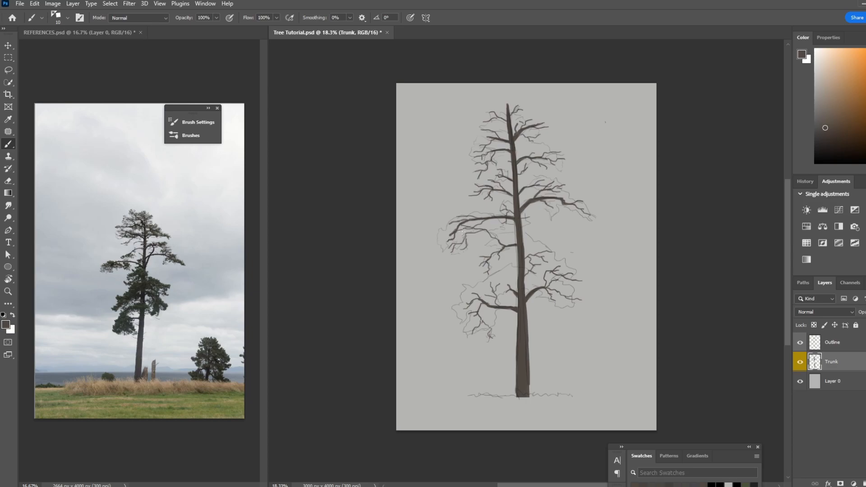
# - Fill out and even up the base of the trunk with a larger brush down to the ground line
pyautogui.press('e')
pyautogui.press('b')
pyautogui.press(']')
pyautogui.press(']')
pyautogui.press(']')
pyautogui.moveTo(526, 380); pyautogui.dragTo(527, 396)
pyautogui.moveTo(518, 364); pyautogui.dragTo(520, 401)
pyautogui.press('[')
pyautogui.press('[')
pyautogui.press('[')
pyautogui.moveTo(508, 338); pyautogui.dragTo(513, 347)
pyautogui.hotkey('ctrl', 'z')
pyautogui.hotkey('ctrl', 'z')
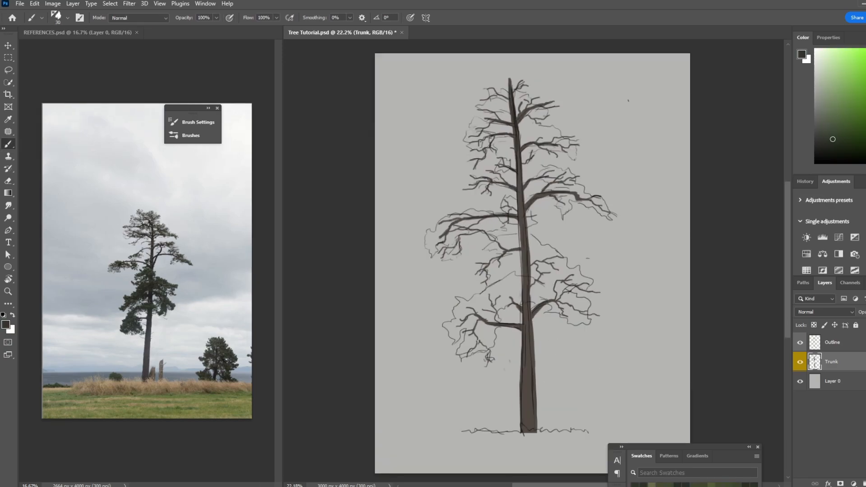
# - Add a new layer above Trunk, name it "Leaves", and give it the Green label
pyautogui.hotkey('ctrl', 'shift', 'alt', 'n')
pyautogui.doubleClick(833, 366)
pyautogui.write('L')
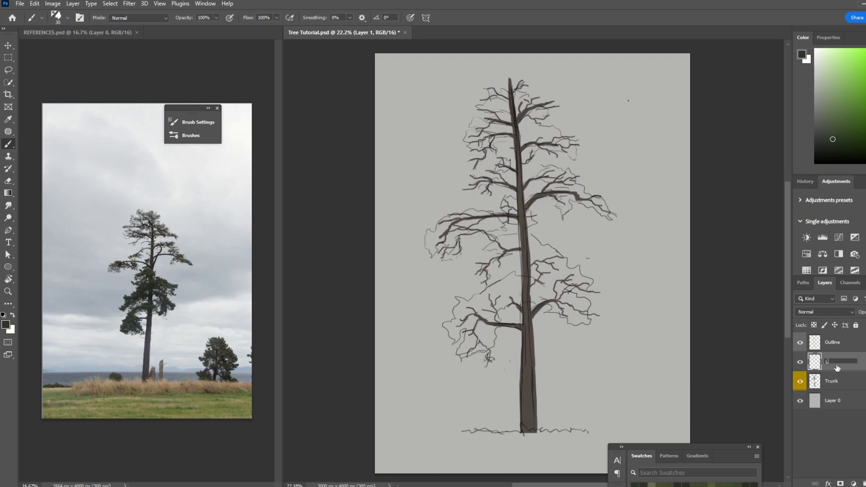
pyautogui.write('eaves')
pyautogui.press('Return')
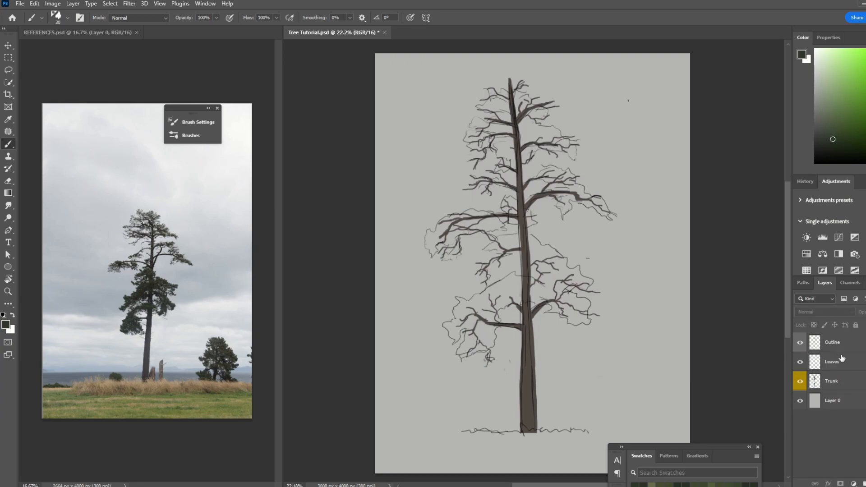
pyautogui.rightClick(839, 356)
pyautogui.click(828, 461)
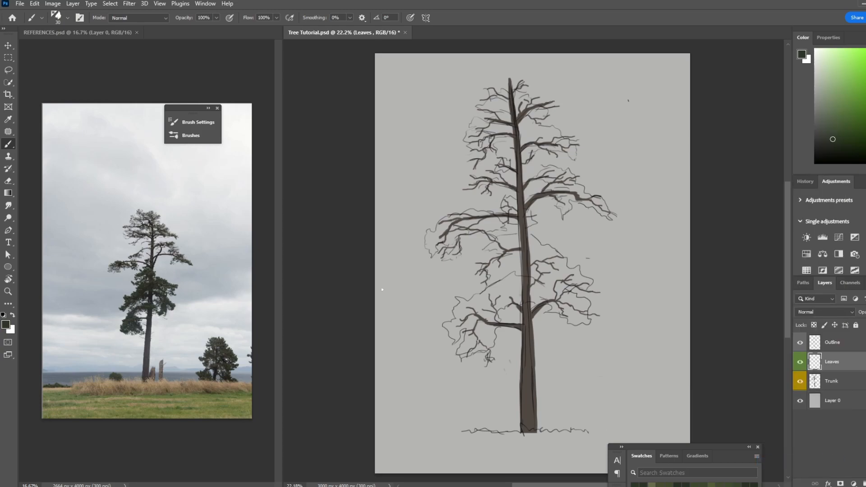
# - Choose the custom leaf brush and a dark green, and paint foliage over the middle and upper branches on the tree's left side
pyautogui.rightClick(451, 176)
pyautogui.click(494, 450)
pyautogui.click(490, 2)
pyautogui.click(835, 140)
pyautogui.moveTo(444, 220)
pyautogui.mouseDown()
pyautogui.moveTo(483, 211)
pyautogui.moveTo(478, 226)
pyautogui.moveTo(434, 239)
pyautogui.moveTo(454, 237)
pyautogui.moveTo(424, 238)
pyautogui.mouseUp()
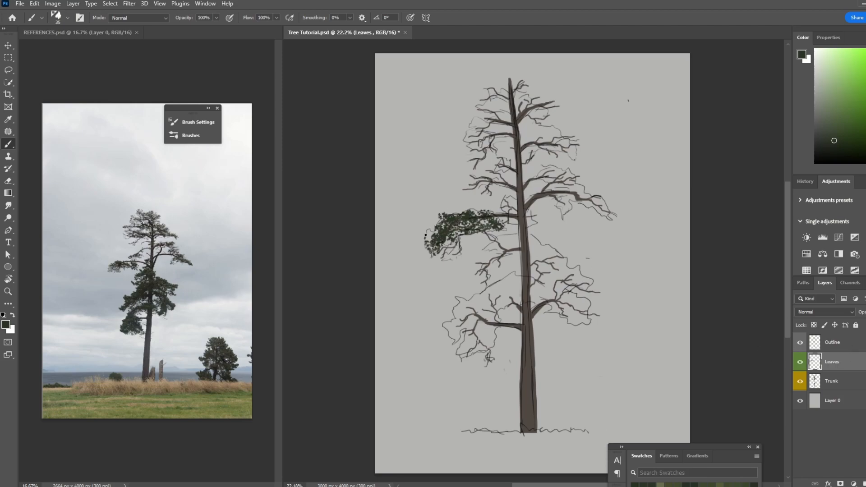
pyautogui.moveTo(527, 222)
pyautogui.mouseDown()
pyautogui.moveTo(529, 209)
pyautogui.moveTo(475, 175)
pyautogui.moveTo(460, 150)
pyautogui.moveTo(482, 138)
pyautogui.mouseUp()
pyautogui.moveTo(472, 206)
pyautogui.mouseDown()
pyautogui.moveTo(488, 240)
pyautogui.moveTo(454, 210)
pyautogui.mouseUp()
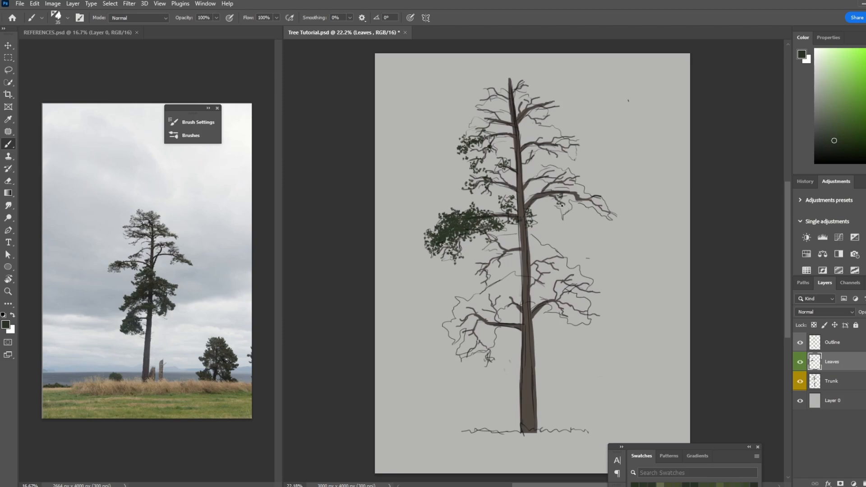
# - Paint foliage over the middle-right branch and the upper crown, filling both sides up to the treetop
pyautogui.moveTo(561, 205)
pyautogui.mouseDown()
pyautogui.moveTo(566, 192)
pyautogui.moveTo(577, 194)
pyautogui.moveTo(613, 215)
pyautogui.moveTo(566, 178)
pyautogui.moveTo(546, 190)
pyautogui.moveTo(620, 222)
pyautogui.mouseUp()
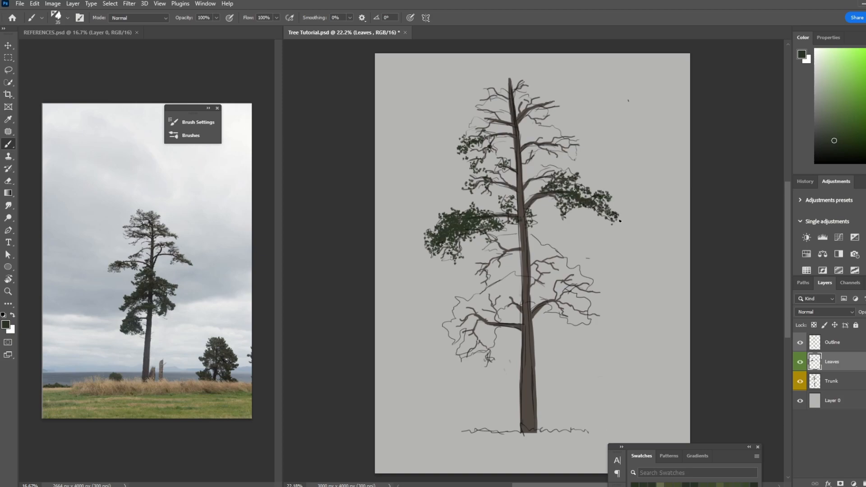
pyautogui.moveTo(572, 199)
pyautogui.mouseDown()
pyautogui.moveTo(556, 147)
pyautogui.moveTo(569, 140)
pyautogui.moveTo(584, 150)
pyautogui.moveTo(567, 144)
pyautogui.moveTo(578, 146)
pyautogui.mouseUp()
pyautogui.hotkey('ctrl', 'z')
pyautogui.hotkey('ctrl', 'z')
pyautogui.hotkey('ctrl', 'z')
pyautogui.moveTo(526, 119)
pyautogui.mouseDown()
pyautogui.moveTo(563, 105)
pyautogui.moveTo(533, 95)
pyautogui.mouseUp()
pyautogui.moveTo(494, 120)
pyautogui.mouseDown()
pyautogui.moveTo(509, 113)
pyautogui.moveTo(482, 89)
pyautogui.moveTo(490, 81)
pyautogui.moveTo(523, 81)
pyautogui.moveTo(520, 108)
pyautogui.moveTo(476, 117)
pyautogui.moveTo(469, 128)
pyautogui.moveTo(485, 112)
pyautogui.mouseUp()
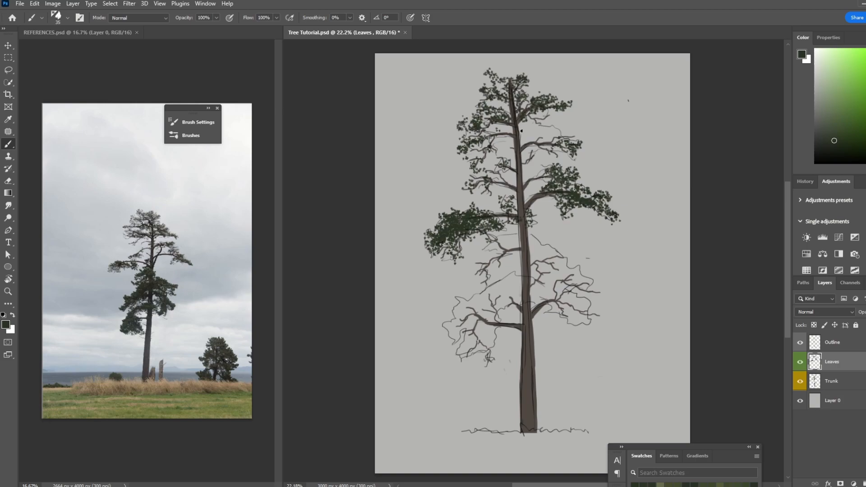
pyautogui.moveTo(534, 129)
pyautogui.mouseDown()
pyautogui.moveTo(552, 142)
pyautogui.moveTo(535, 130)
pyautogui.moveTo(502, 166)
pyautogui.mouseUp()
pyautogui.moveTo(490, 135); pyautogui.dragTo(503, 137)
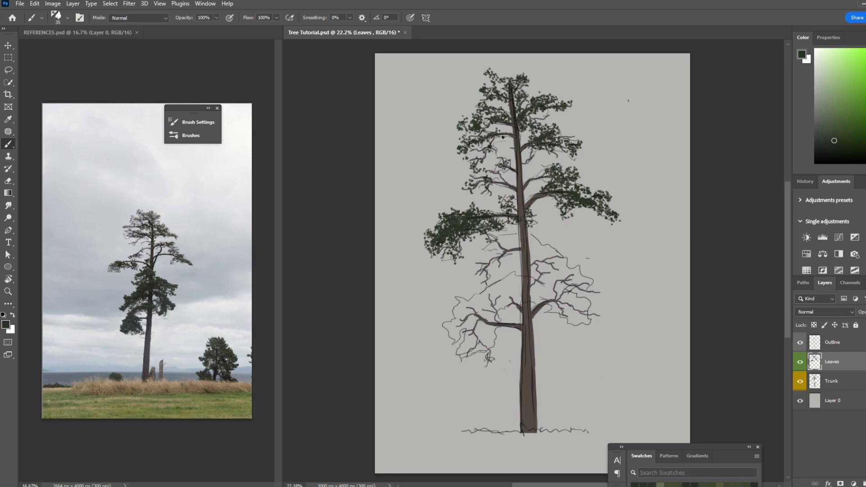
# - Fill the lower branches on both sides of the trunk with dense foliage, and hide the Outline layer
pyautogui.click(800, 344)
pyautogui.click(800, 343)
pyautogui.click(800, 344)
pyautogui.click(800, 344)
pyautogui.moveTo(514, 235)
pyautogui.mouseDown()
pyautogui.moveTo(523, 239)
pyautogui.moveTo(485, 264)
pyautogui.moveTo(498, 280)
pyautogui.moveTo(456, 305)
pyautogui.moveTo(447, 331)
pyautogui.moveTo(505, 300)
pyautogui.moveTo(514, 275)
pyautogui.moveTo(500, 266)
pyautogui.moveTo(527, 255)
pyautogui.moveTo(580, 278)
pyautogui.moveTo(567, 289)
pyautogui.moveTo(535, 282)
pyautogui.moveTo(565, 314)
pyautogui.moveTo(585, 311)
pyautogui.moveTo(553, 284)
pyautogui.moveTo(581, 270)
pyautogui.mouseUp()
pyautogui.moveTo(477, 301)
pyautogui.mouseDown()
pyautogui.moveTo(478, 333)
pyautogui.moveTo(492, 320)
pyautogui.moveTo(487, 350)
pyautogui.moveTo(463, 348)
pyautogui.moveTo(499, 343)
pyautogui.moveTo(477, 334)
pyautogui.moveTo(499, 307)
pyautogui.mouseUp()
pyautogui.click(799, 343)
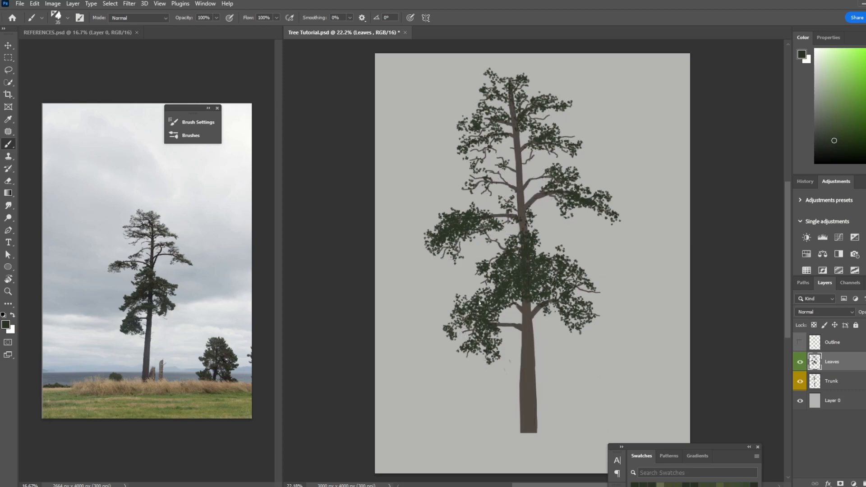
# - Add loose leaf clusters around the crown's tip, the outer edges of the foliage and the lower branches
pyautogui.moveTo(499, 317)
pyautogui.mouseDown()
pyautogui.moveTo(505, 336)
pyautogui.moveTo(523, 304)
pyautogui.moveTo(519, 322)
pyautogui.moveTo(532, 336)
pyautogui.mouseUp()
pyautogui.moveTo(580, 306); pyautogui.dragTo(597, 314)
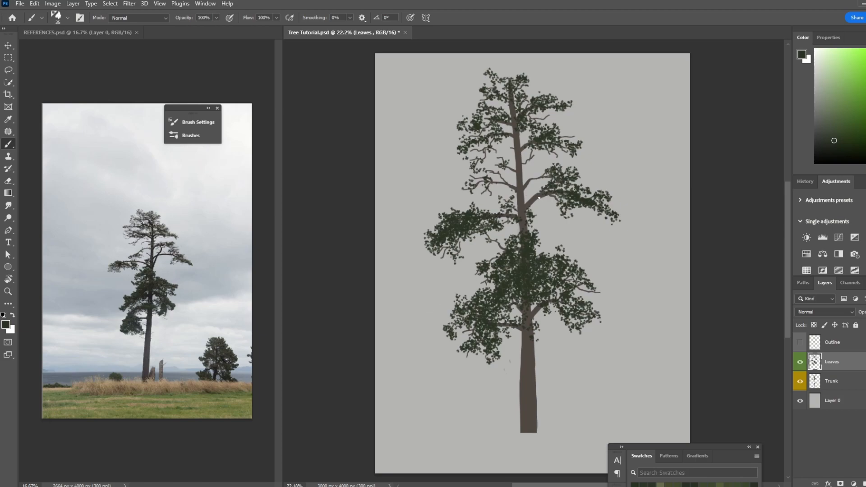
pyautogui.moveTo(506, 79)
pyautogui.mouseDown()
pyautogui.moveTo(492, 63)
pyautogui.moveTo(519, 75)
pyautogui.mouseUp()
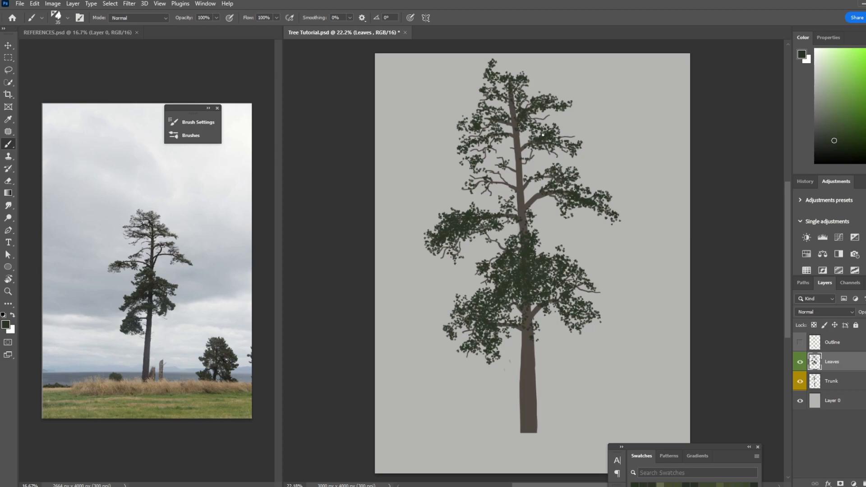
pyautogui.moveTo(588, 288); pyautogui.dragTo(570, 259)
pyautogui.moveTo(455, 334); pyautogui.dragTo(451, 308)
pyautogui.moveTo(458, 262); pyautogui.dragTo(460, 264)
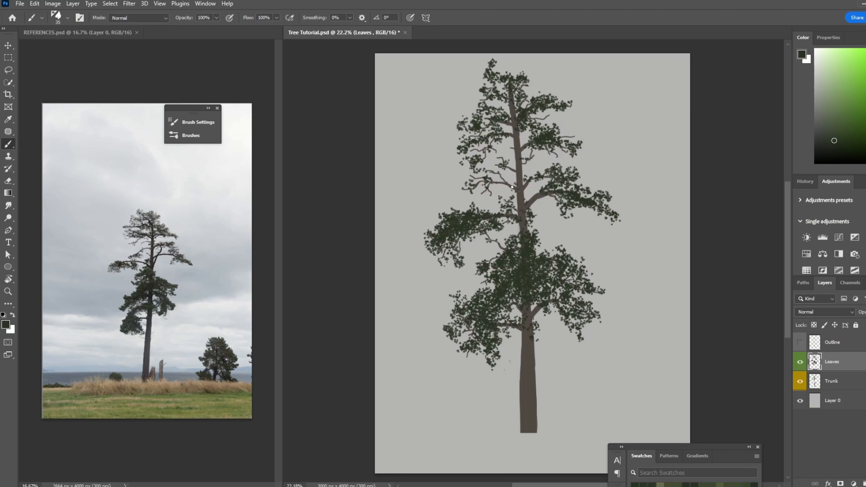
pyautogui.moveTo(533, 144); pyautogui.dragTo(518, 116)
# - Add a new layer between Layer 0 and Trunk, name it "Leaves 2", and give it the Green label
pyautogui.click(855, 403)
pyautogui.click(865, 483)
pyautogui.doubleClick(835, 401)
pyautogui.write('Leaves 2')
pyautogui.click(835, 443)
pyautogui.rightClick(843, 405)
pyautogui.click(841, 378)
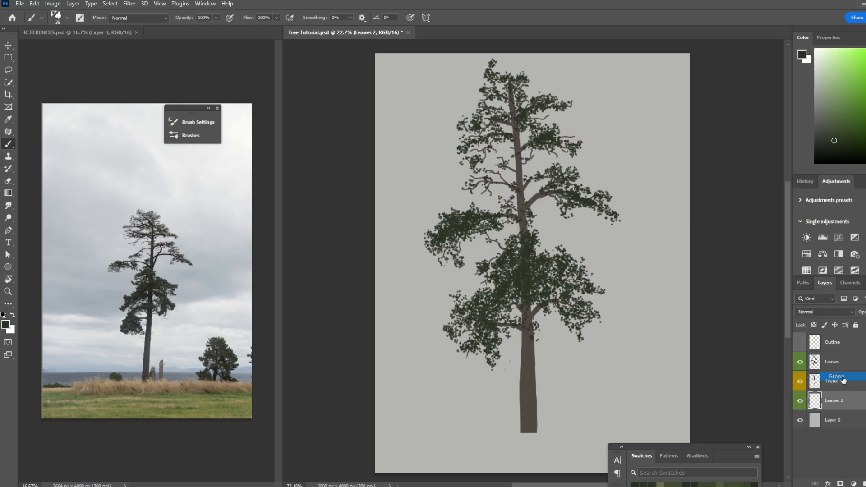
# - Paint background foliage behind the trunk and branches on the Leaves 2 layer, from the lower crown to the treetop
pyautogui.moveTo(515, 195)
pyautogui.mouseDown()
pyautogui.moveTo(515, 209)
pyautogui.moveTo(534, 211)
pyautogui.moveTo(552, 191)
pyautogui.mouseUp()
pyautogui.moveTo(519, 245)
pyautogui.mouseDown()
pyautogui.moveTo(493, 305)
pyautogui.moveTo(546, 273)
pyautogui.moveTo(551, 289)
pyautogui.moveTo(562, 268)
pyautogui.mouseUp()
pyautogui.moveTo(487, 291); pyautogui.dragTo(469, 313)
pyautogui.moveTo(476, 213)
pyautogui.mouseDown()
pyautogui.moveTo(532, 216)
pyautogui.moveTo(518, 215)
pyautogui.mouseUp()
pyautogui.moveTo(516, 168)
pyautogui.mouseDown()
pyautogui.moveTo(522, 126)
pyautogui.moveTo(512, 167)
pyautogui.moveTo(532, 134)
pyautogui.moveTo(495, 117)
pyautogui.moveTo(517, 95)
pyautogui.mouseUp()
pyautogui.moveTo(507, 100); pyautogui.dragTo(491, 76)
pyautogui.moveTo(554, 189); pyautogui.dragTo(574, 201)
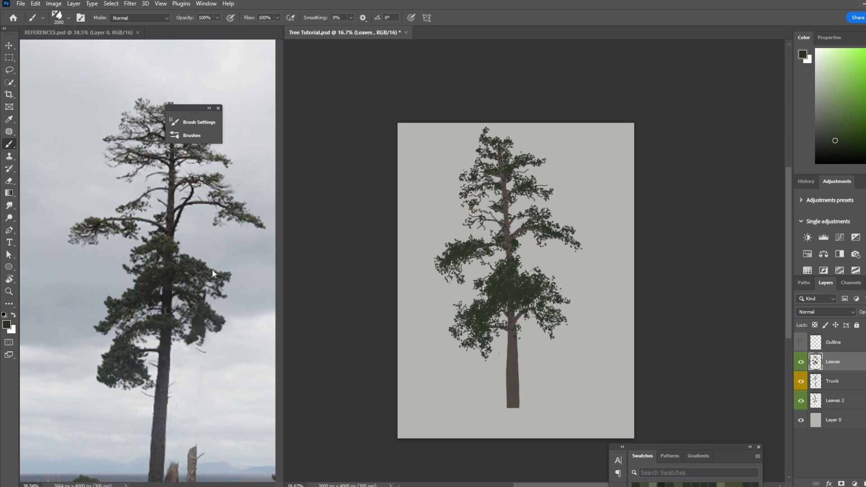
# - Lock the transparent pixels of the Leaves layer and select the Soft Brush preset
pyautogui.click(195, 276)
pyautogui.scroll(-6, 184, 275)
pyautogui.scroll(11, 182, 274)
pyautogui.scroll(-8, 183, 274)
pyautogui.scroll(-2, 185, 271)
pyautogui.click(321, 292)
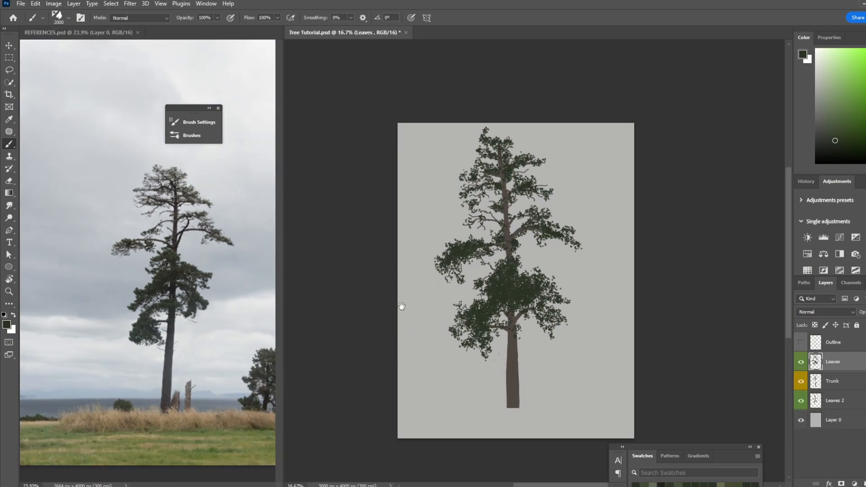
pyautogui.press('[')
pyautogui.press('[')
pyautogui.press('[')
pyautogui.press('[')
pyautogui.press('[')
pyautogui.press('[')
pyautogui.press('[')
pyautogui.press('[')
pyautogui.press('[')
pyautogui.press('[')
pyautogui.press('[')
pyautogui.press('[')
pyautogui.press('[')
pyautogui.press('[')
pyautogui.press('[')
pyautogui.press('[')
pyautogui.press('[')
pyautogui.press('[')
pyautogui.press('[')
pyautogui.press('[')
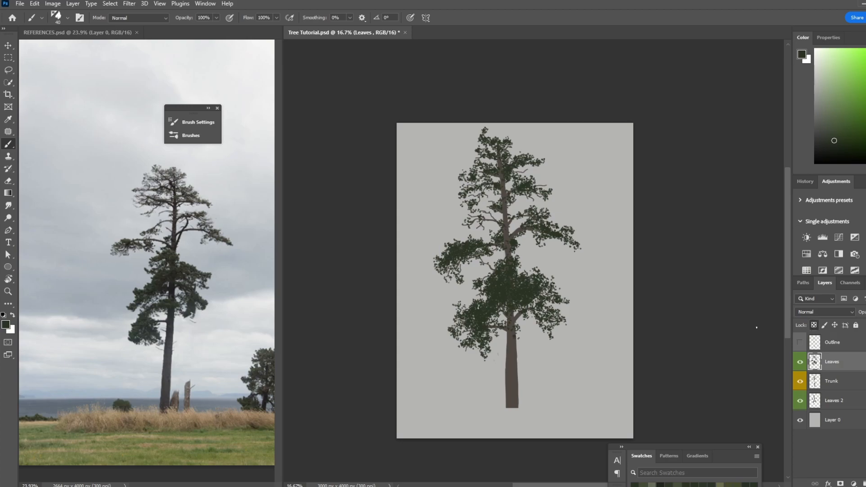
pyautogui.rightClick(536, 312)
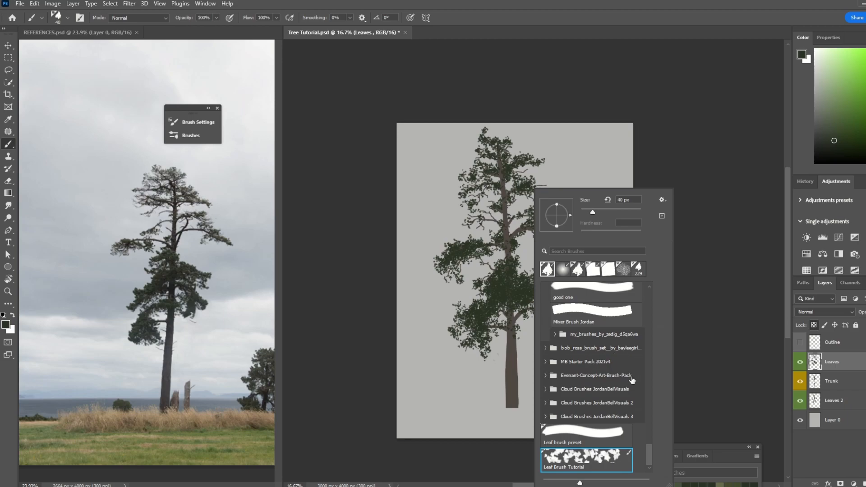
pyautogui.scroll(15, 647, 426)
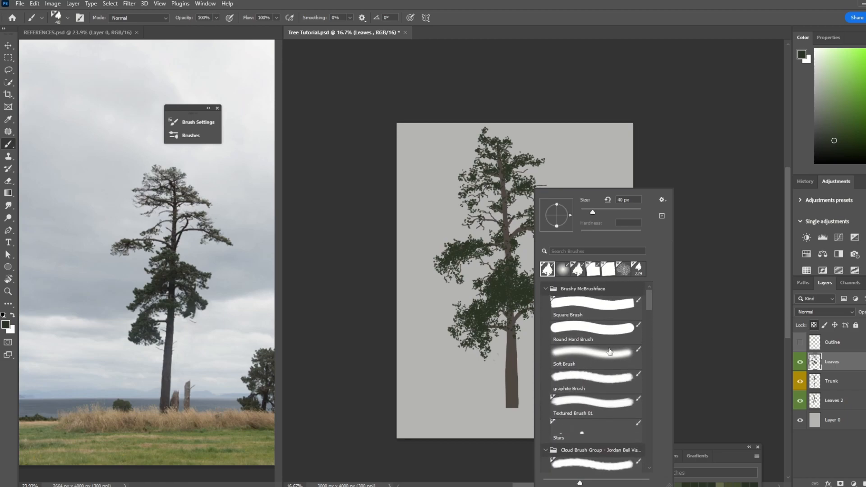
pyautogui.doubleClick(606, 354)
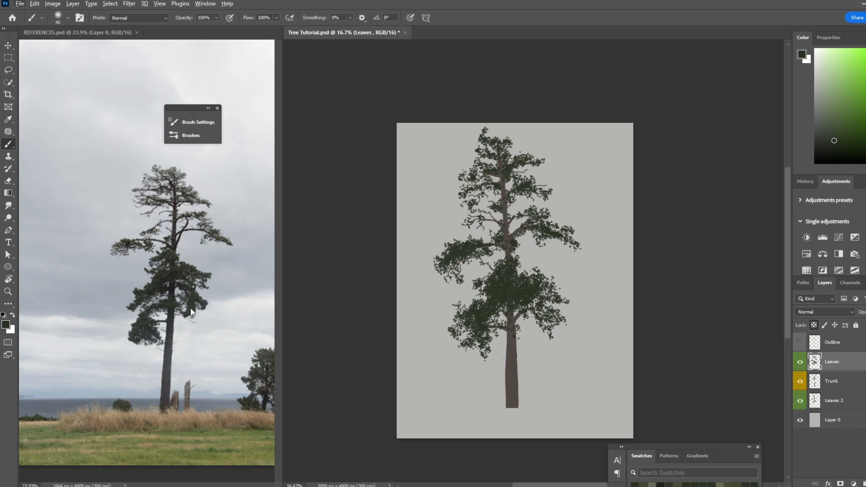
# - Choose a near-black green and shade the lower foliage with the Soft Brush at 300 px
pyautogui.keyDown('alt'); pyautogui.click(514, 293); pyautogui.keyUp('alt')
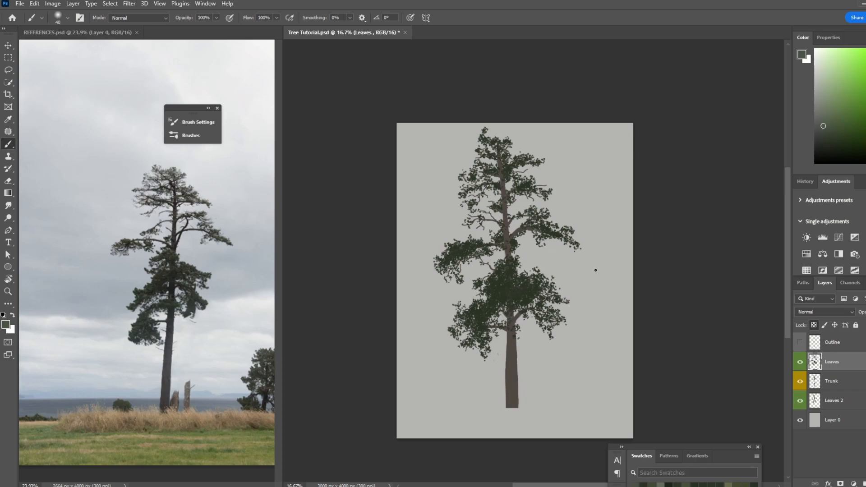
pyautogui.click(832, 145)
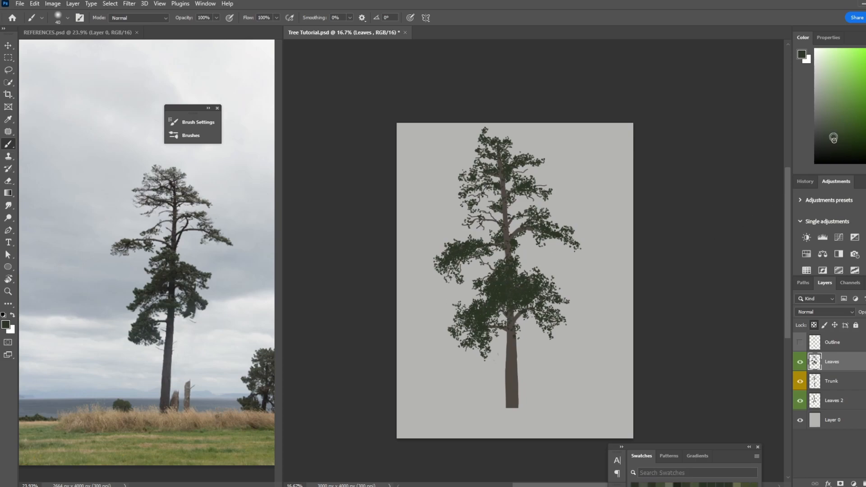
pyautogui.click(829, 151)
pyautogui.press(']')
pyautogui.press(']')
pyautogui.press(']')
pyautogui.press(']')
pyautogui.press(']')
pyautogui.press(']')
pyautogui.press(']')
pyautogui.press(']')
pyautogui.press(']')
pyautogui.press(']')
pyautogui.press(']')
pyautogui.press(']')
pyautogui.press(']')
pyautogui.press(']')
pyautogui.press(']')
pyautogui.press(']')
pyautogui.press(']')
pyautogui.press(']')
pyautogui.press('[')
pyautogui.press('[')
pyautogui.press('[')
pyautogui.press('[')
pyautogui.press('[')
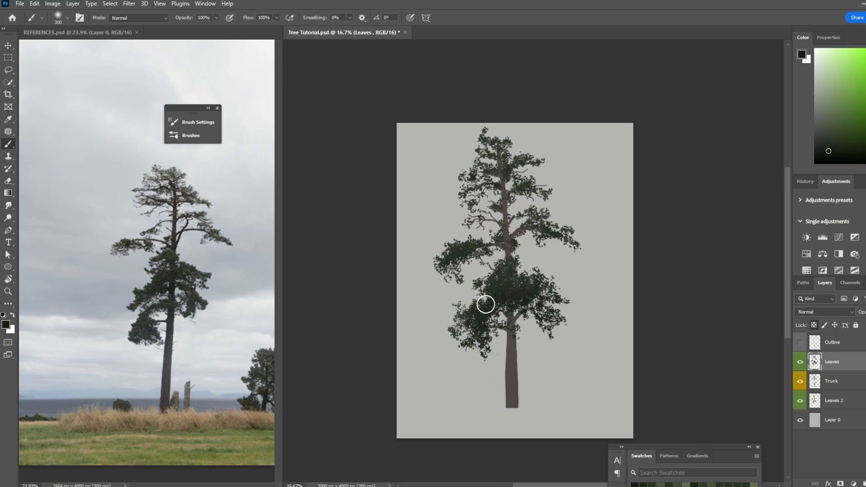
# - Brush a soft, lighter olive green over the crown, upper branches and tops of the lower foliage at about 250 px
pyautogui.click(833, 128)
pyautogui.press('[')
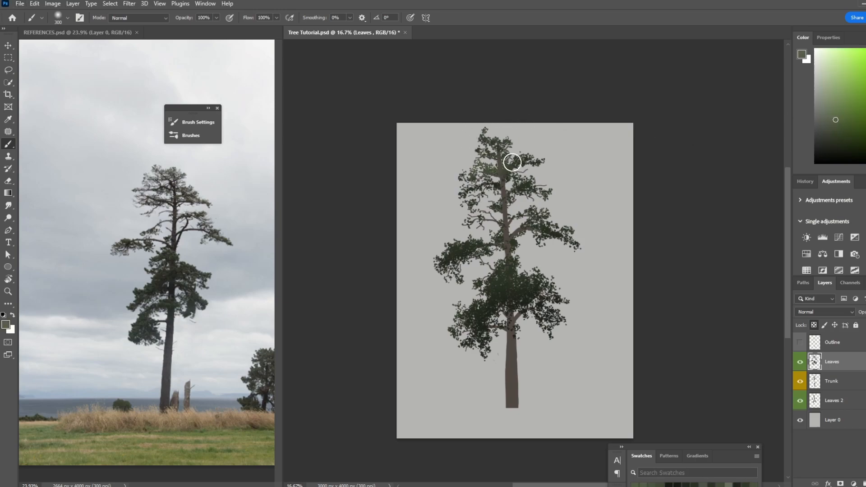
pyautogui.press('[')
pyautogui.moveTo(512, 158); pyautogui.dragTo(522, 158)
pyautogui.click(528, 183)
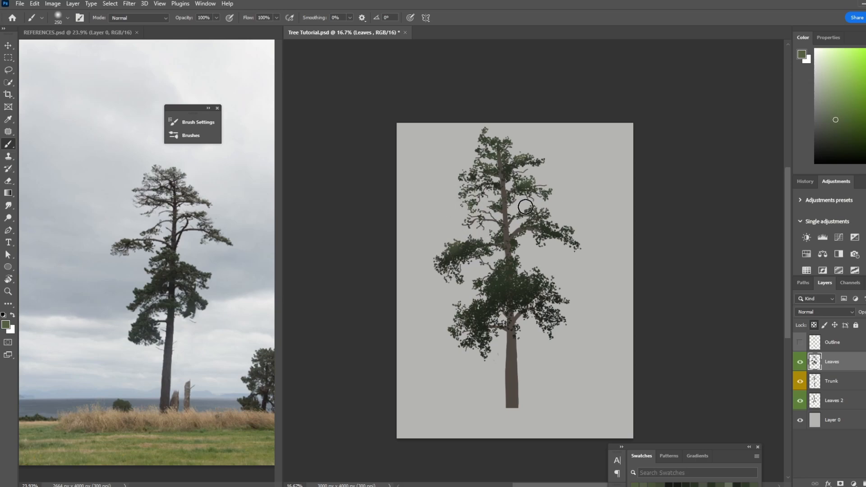
pyautogui.press(']')
pyautogui.press(']')
pyautogui.press(']')
pyautogui.press(']')
pyautogui.press(']')
pyautogui.press('[')
pyautogui.press('[')
pyautogui.press('[')
pyautogui.press('[')
pyautogui.press('[')
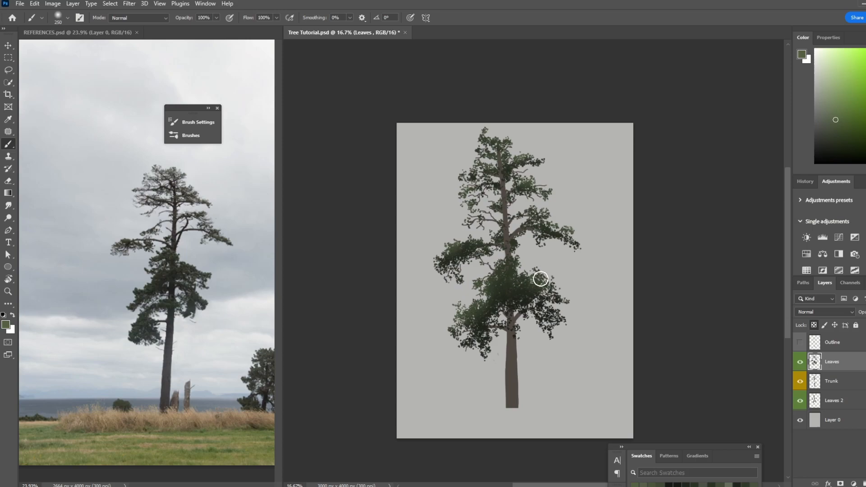
# - Switch back to the leaf brush and break up the lower foliage with leaf texture at about 90 px, using greens sampled from the painting
pyautogui.rightClick(505, 249)
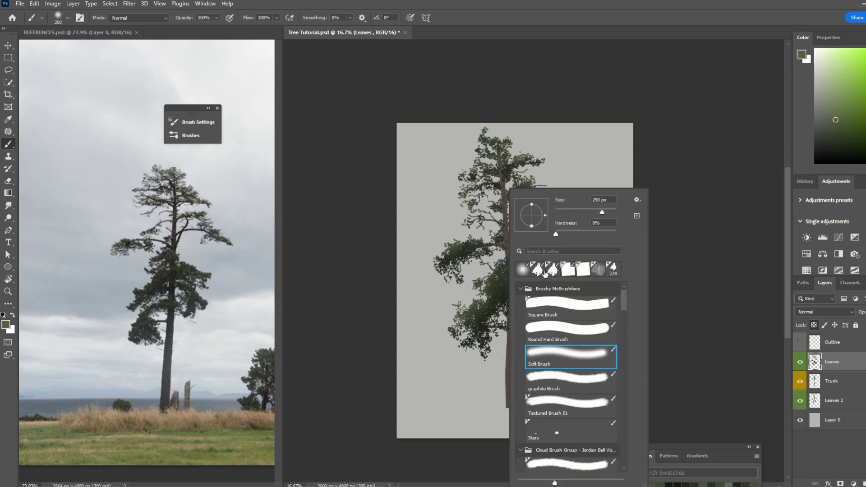
pyautogui.click(540, 273)
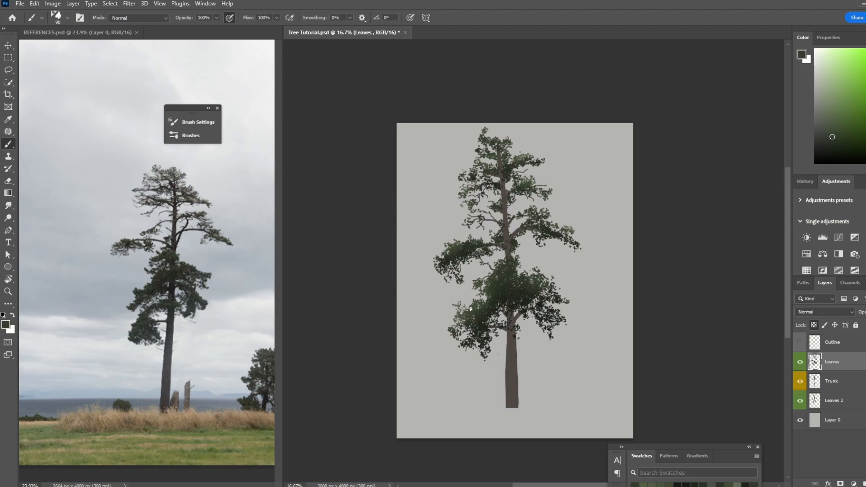
pyautogui.press(']')
pyautogui.press(']')
pyautogui.press('[')
pyautogui.press('[')
pyautogui.keyDown('alt'); pyautogui.click(501, 284); pyautogui.keyUp('alt')
pyautogui.moveTo(477, 306); pyautogui.dragTo(479, 315)
pyautogui.keyDown('alt'); pyautogui.click(539, 276); pyautogui.keyUp('alt')
pyautogui.keyDown('alt'); pyautogui.click(531, 295); pyautogui.keyUp('alt')
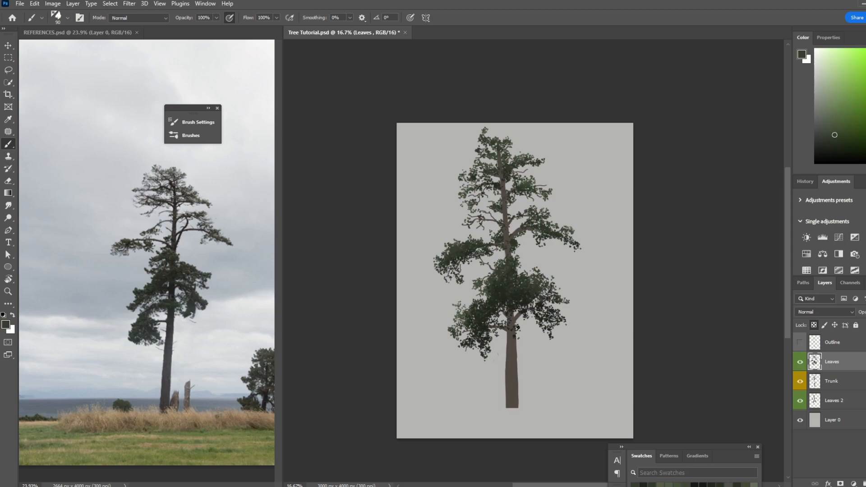
pyautogui.press('[')
pyautogui.keyDown('alt'); pyautogui.click(519, 299); pyautogui.keyUp('alt')
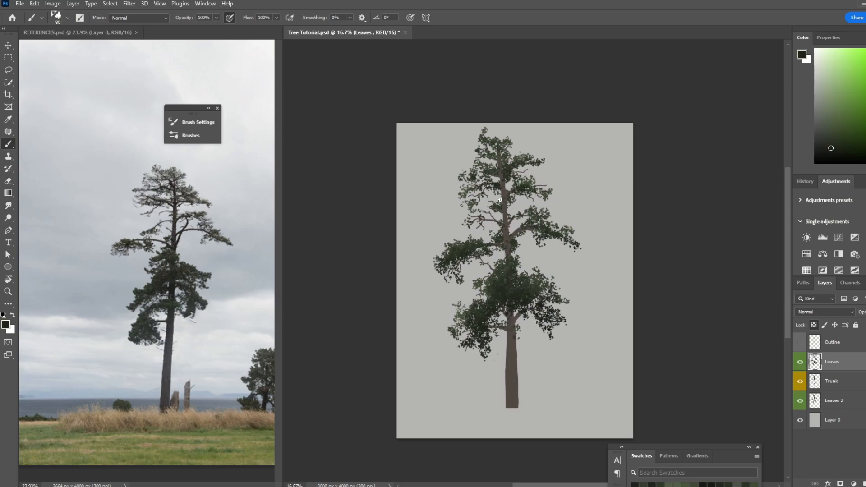
# - Paint lighter grey-green leaf highlights from the treetop down across the branches, reducing the leaf brush from 100 to 45 px
pyautogui.click(829, 109)
pyautogui.press(']')
pyautogui.press(']')
pyautogui.moveTo(485, 131); pyautogui.dragTo(495, 139)
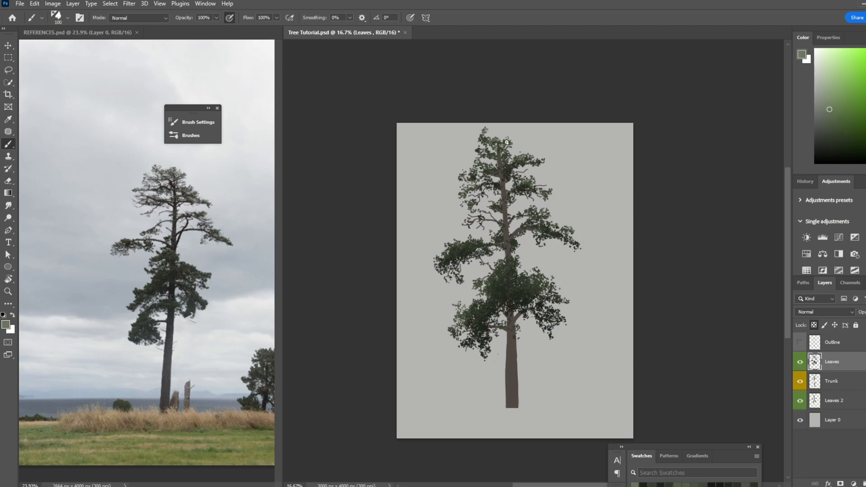
pyautogui.click(832, 120)
pyautogui.moveTo(544, 187); pyautogui.dragTo(555, 193)
pyautogui.press('[')
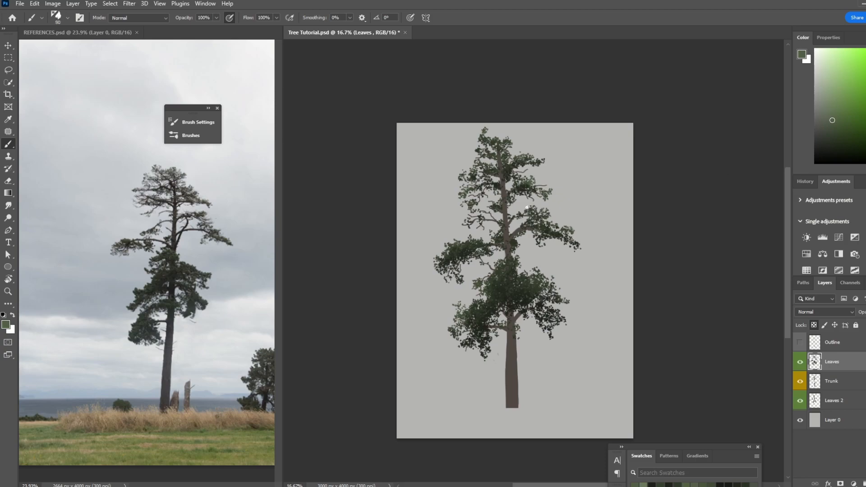
pyautogui.press('[')
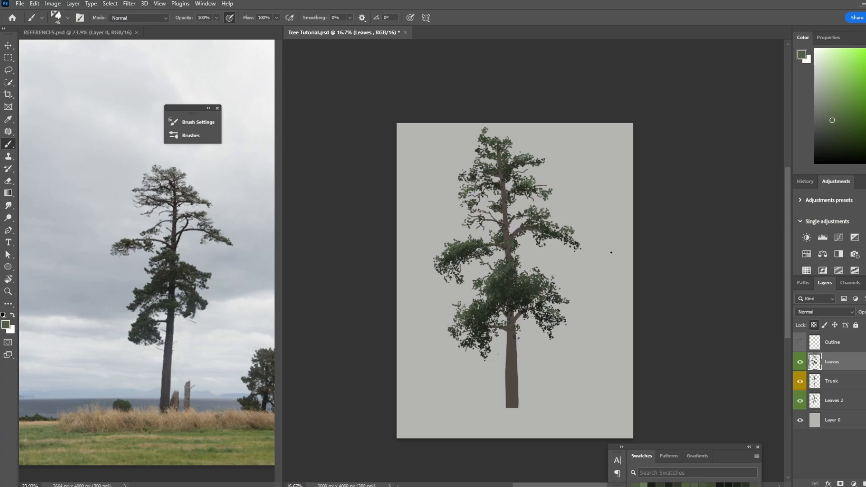
# - Trim the left edge of the lower trunk on the Trunk layer with the Eraser
pyautogui.click(830, 380)
pyautogui.scroll(2, 534, 399)
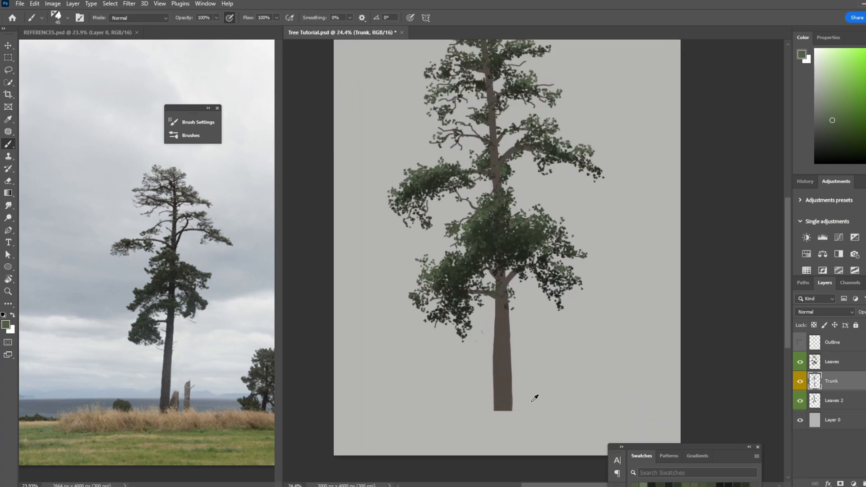
pyautogui.press('l')
pyautogui.moveTo(496, 331)
pyautogui.mouseDown()
pyautogui.moveTo(496, 395)
pyautogui.moveTo(484, 425)
pyautogui.moveTo(486, 300)
pyautogui.mouseUp()
pyautogui.press('e')
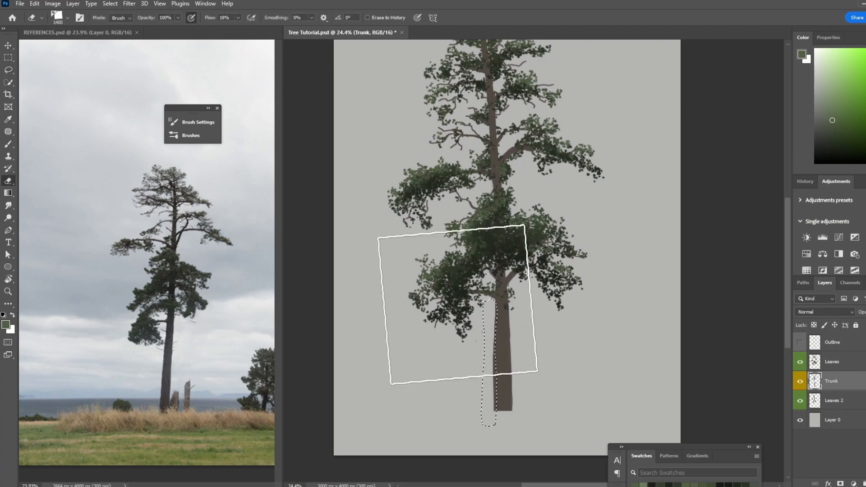
pyautogui.press('[')
pyautogui.press('[')
pyautogui.press('[')
pyautogui.press('[')
pyautogui.press('[')
pyautogui.press('[')
pyautogui.press('[')
pyautogui.press('[')
pyautogui.press('[')
pyautogui.press('[')
pyautogui.press('[')
pyautogui.press('[')
pyautogui.press('[')
pyautogui.press('[')
pyautogui.press('[')
pyautogui.press('[')
pyautogui.hotkey('ctrl', 'd')
pyautogui.press('[')
pyautogui.press('[')
pyautogui.press('[')
pyautogui.press('[')
pyautogui.moveTo(491, 304); pyautogui.dragTo(494, 409)
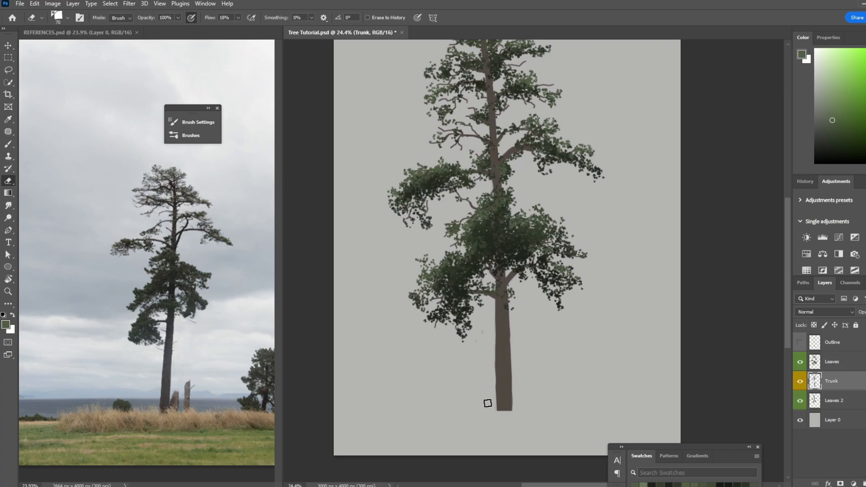
# - Switch to a square brush with the trunk's sampled brown, and lock the Trunk layer's transparent pixels
pyautogui.press('b')
pyautogui.rightClick(482, 388)
pyautogui.scroll(2, 525, 335)
pyautogui.moveTo(589, 444); pyautogui.dragTo(589, 295)
pyautogui.click(545, 312)
pyautogui.click(591, 3)
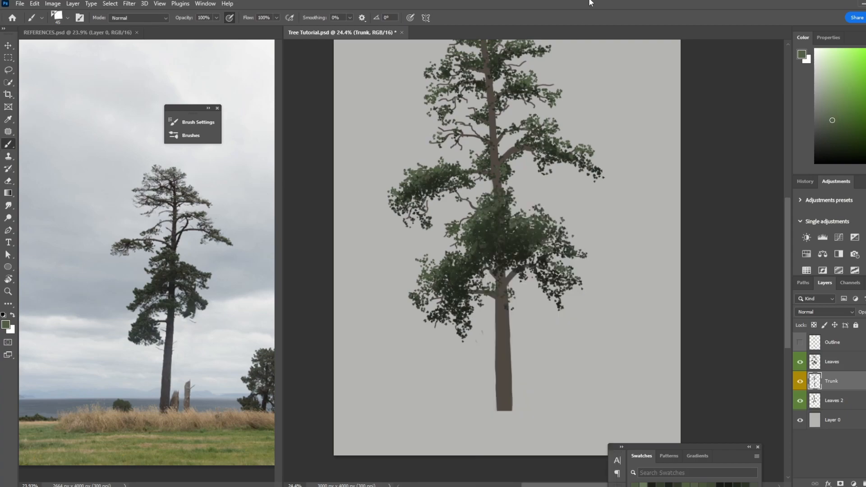
pyautogui.keyDown('alt'); pyautogui.click(495, 377); pyautogui.keyUp('alt')
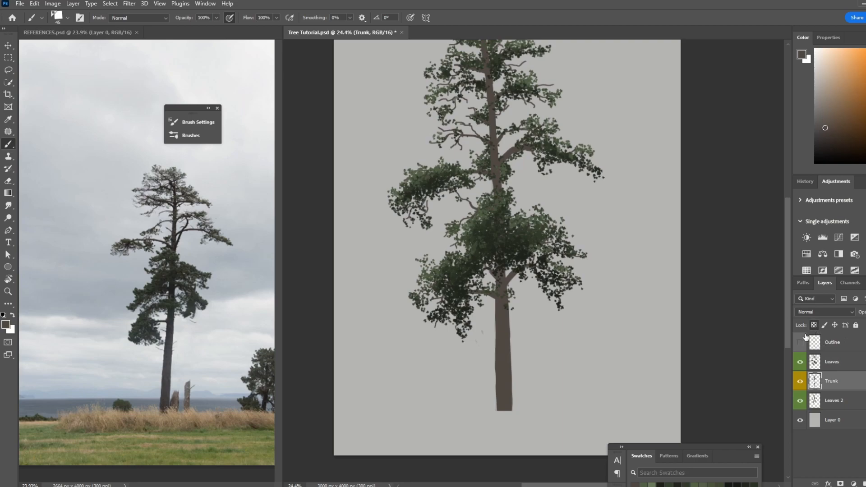
pyautogui.scroll(2, 188, 234)
pyautogui.scroll(-1, 188, 234)
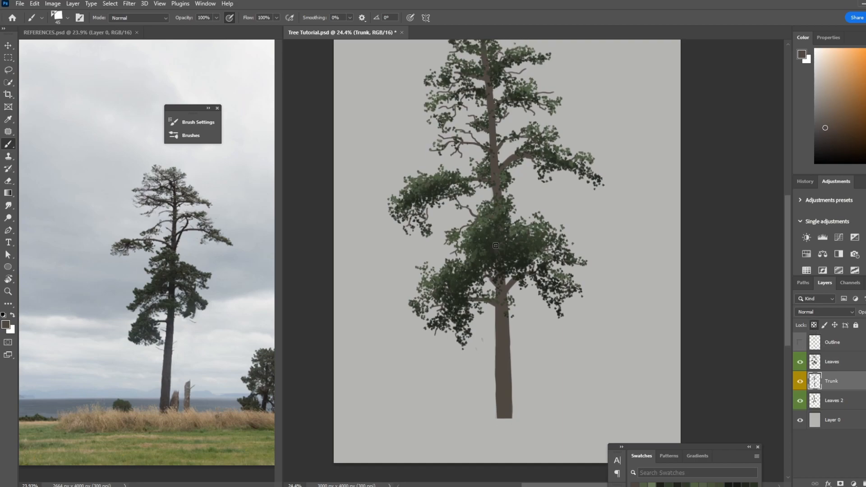
# - Shade the trunk from its base into the upper crown, plus the large right-hand branch, with a darker brown
pyautogui.moveTo(827, 139); pyautogui.dragTo(828, 140)
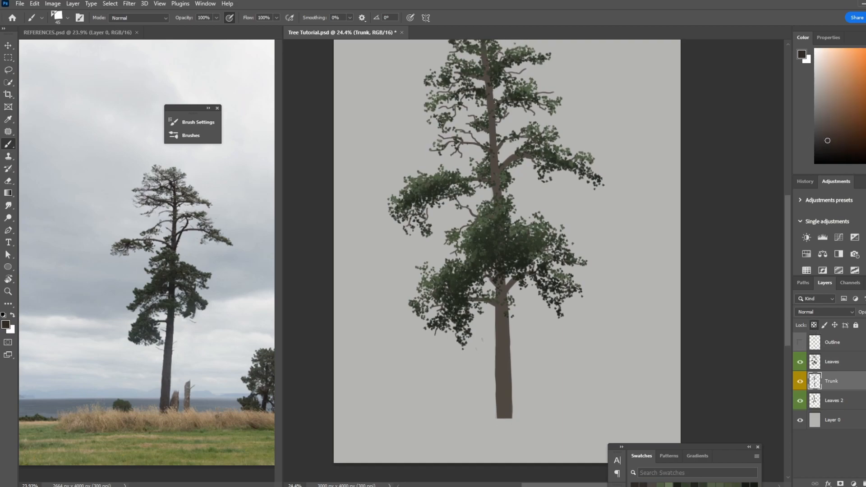
pyautogui.moveTo(565, 180); pyautogui.dragTo(564, 187)
pyautogui.press(']')
pyautogui.press(']')
pyautogui.press(']')
pyautogui.press(']')
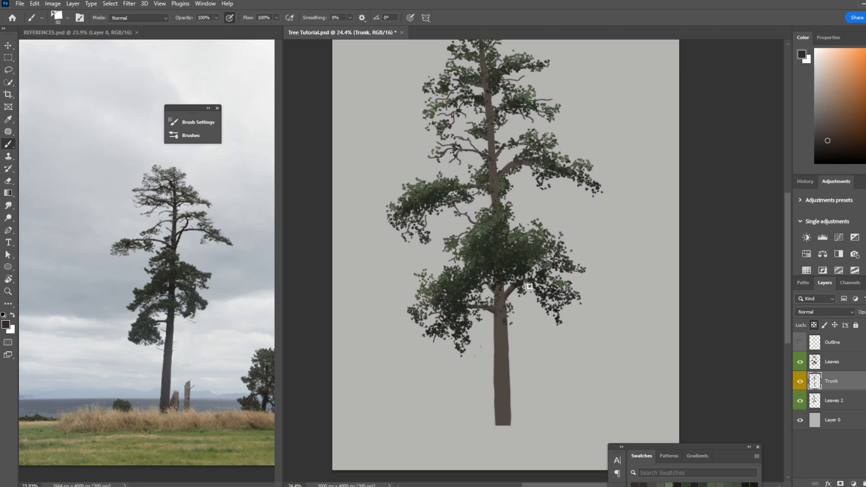
pyautogui.moveTo(500, 318); pyautogui.dragTo(500, 368)
pyautogui.moveTo(504, 399); pyautogui.dragTo(489, 149)
pyautogui.press('[')
pyautogui.moveTo(483, 103); pyautogui.dragTo(487, 177)
pyautogui.moveTo(502, 227); pyautogui.dragTo(528, 219)
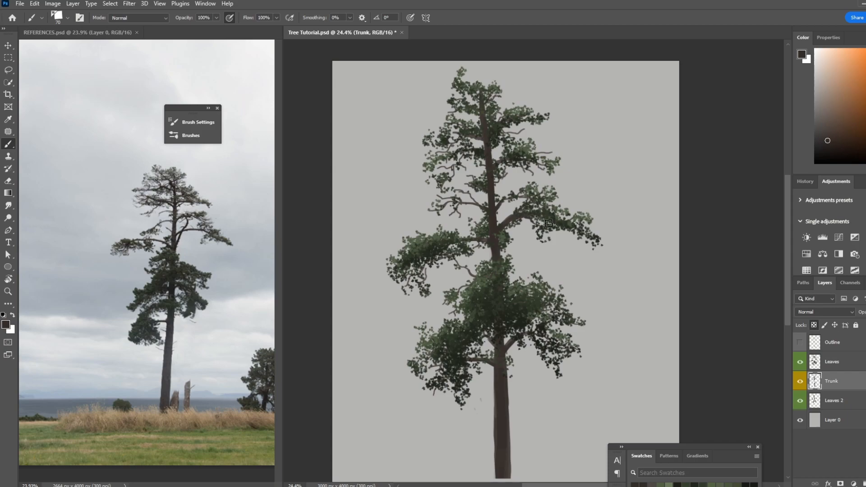
# - Deepen the lower trunk with long vertical strokes, finishing in a near-black brown
pyautogui.press('[')
pyautogui.press('[')
pyautogui.press('[')
pyautogui.press('[')
pyautogui.press(']')
pyautogui.press(']')
pyautogui.press(']')
pyautogui.moveTo(504, 471); pyautogui.dragTo(503, 373)
pyautogui.click(826, 147)
pyautogui.press(']')
pyautogui.press(']')
pyautogui.press(']')
pyautogui.moveTo(504, 472)
pyautogui.mouseDown()
pyautogui.moveTo(496, 433)
pyautogui.moveTo(504, 343)
pyautogui.mouseUp()
pyautogui.press('[')
pyautogui.press('[')
pyautogui.press('[')
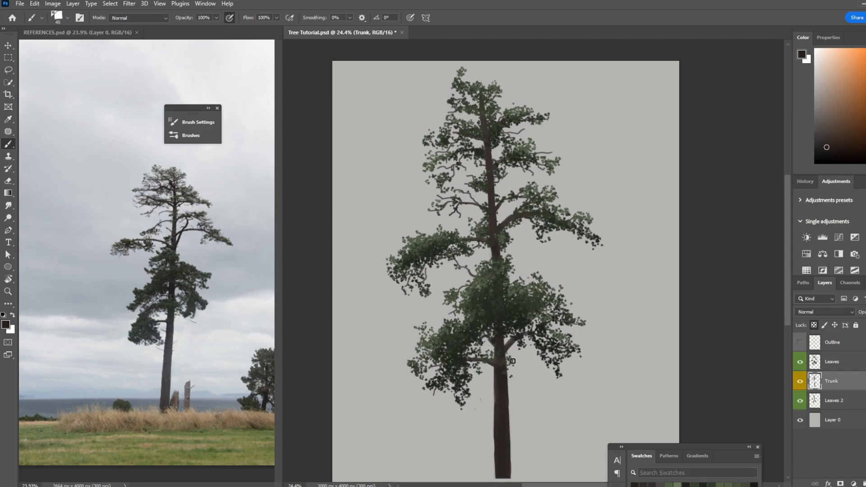
pyautogui.scroll(-3, 518, 424)
pyautogui.scroll(1, 501, 362)
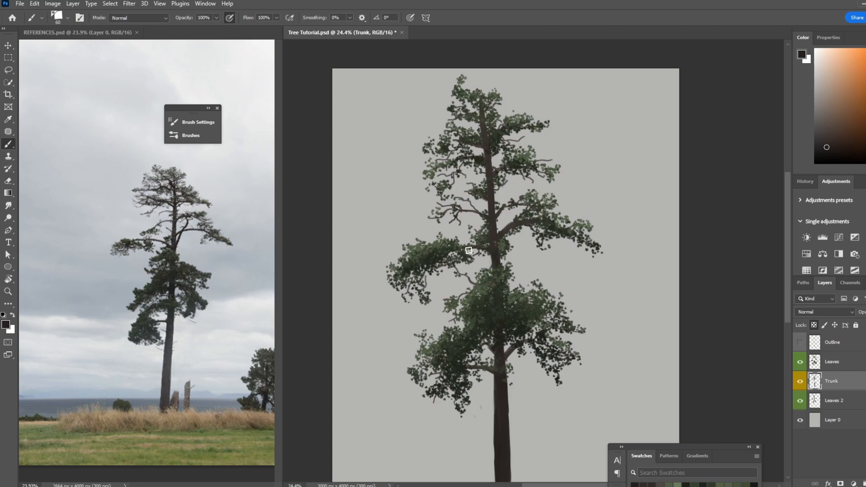
# - Shade the upper trunk on the Trunk layer with dark brown sampled from where the large right-hand branch joins it
pyautogui.press('[')
pyautogui.press('[')
pyautogui.press('[')
pyautogui.keyDown('alt'); pyautogui.click(495, 224); pyautogui.keyUp('alt')
pyautogui.scroll(-1, 499, 191)
pyautogui.scroll(-2, 498, 191)
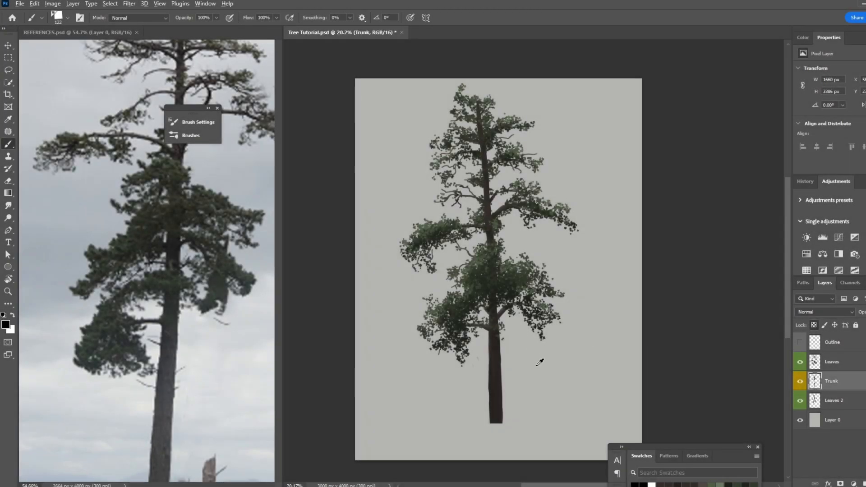
# - Pick a dark olive-grey and paint it down the lower trunk, from below the foliage to the base
pyautogui.click(803, 37)
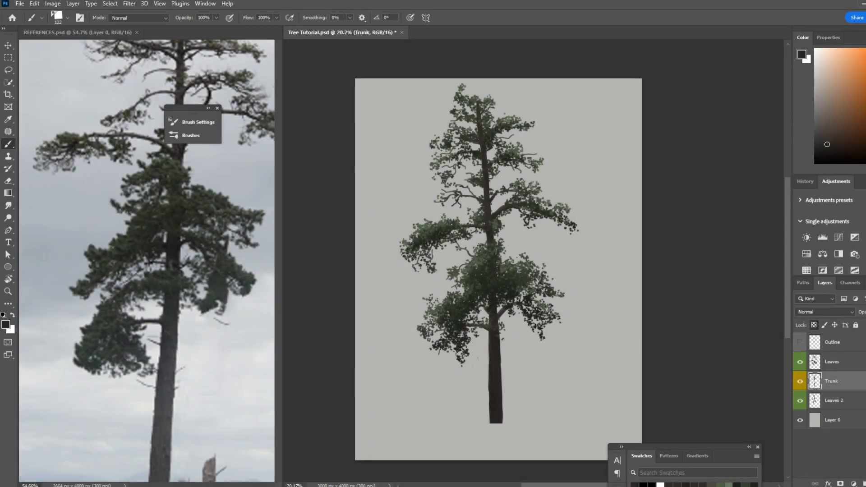
pyautogui.click(865, 153)
pyautogui.click(825, 136)
pyautogui.click(865, 146)
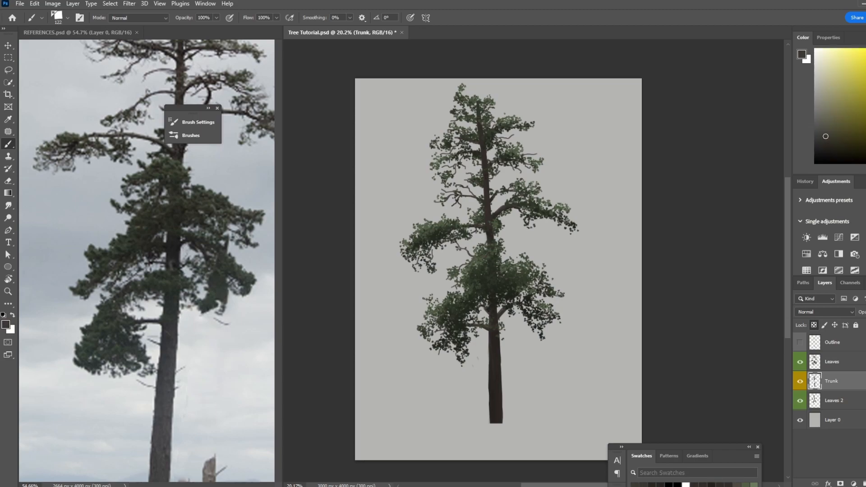
pyautogui.moveTo(497, 340); pyautogui.dragTo(499, 405)
pyautogui.press('[')
pyautogui.press('[')
pyautogui.press('[')
pyautogui.press('[')
pyautogui.press('[')
pyautogui.press('[')
pyautogui.press('[')
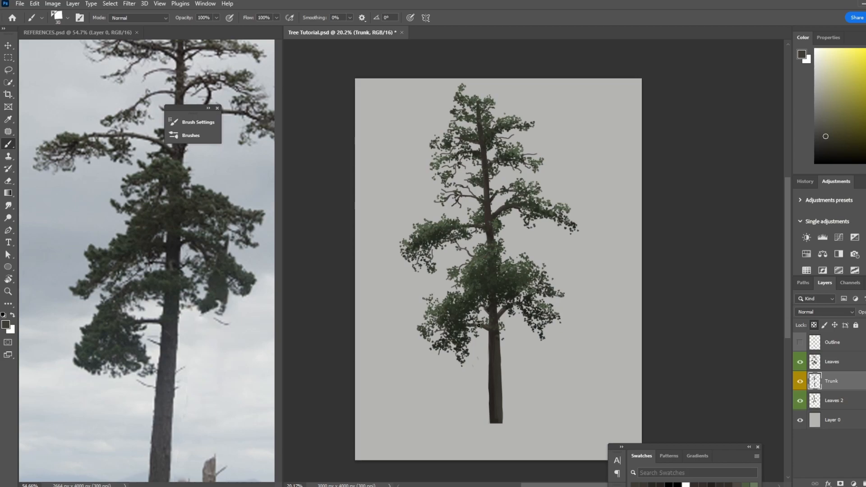
# - Blend the lower trunk's light and dark sides with tones sampled from the trunk itself, using progressively smaller brush sizes
pyautogui.press(']')
pyautogui.press(']')
pyautogui.press(']')
pyautogui.keyDown('alt'); pyautogui.click(492, 418); pyautogui.keyUp('alt')
pyautogui.press('[')
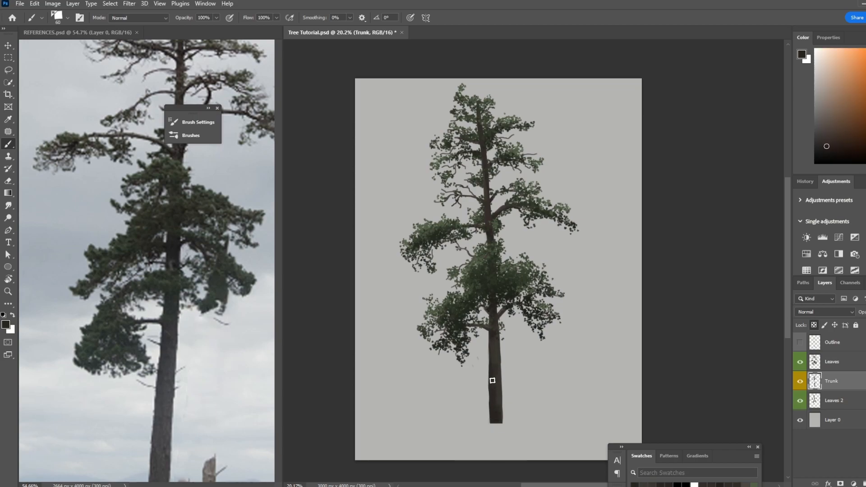
pyautogui.keyDown('alt'); pyautogui.click(495, 353); pyautogui.keyUp('alt')
pyautogui.press('[')
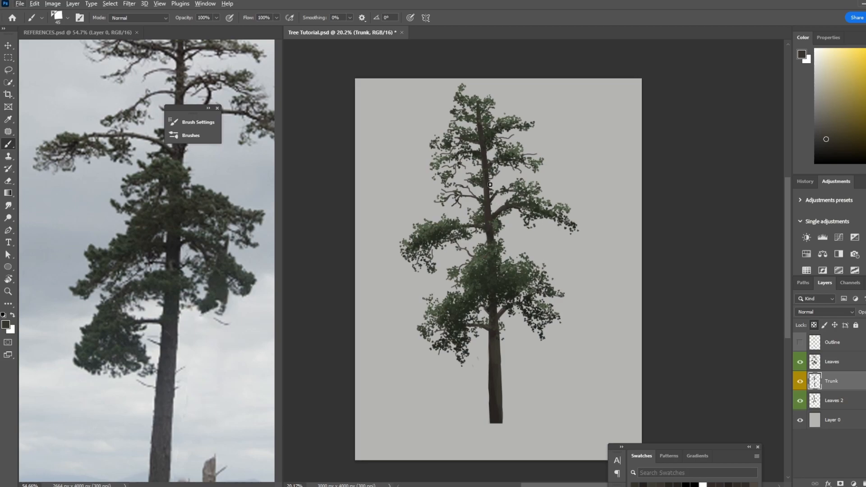
# - Switch to the Flat Brush at 90 px and start vertical bark streaks on the lower trunk with sampled trunk tones
pyautogui.rightClick(445, 212)
pyautogui.scroll(-1, 505, 374)
pyautogui.click(504, 394)
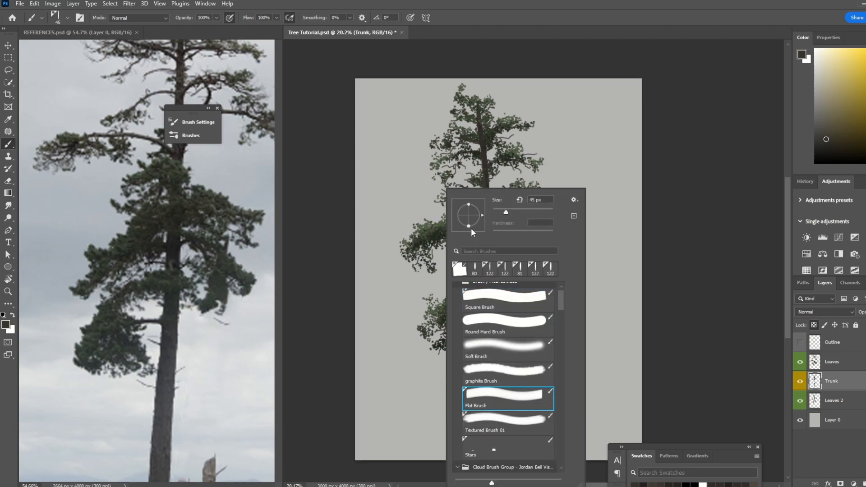
pyautogui.press('Return')
pyautogui.press(']')
pyautogui.press(']')
pyautogui.keyDown('alt'); pyautogui.click(493, 388); pyautogui.keyUp('alt')
pyautogui.keyDown('alt'); pyautogui.click(496, 356); pyautogui.keyUp('alt')
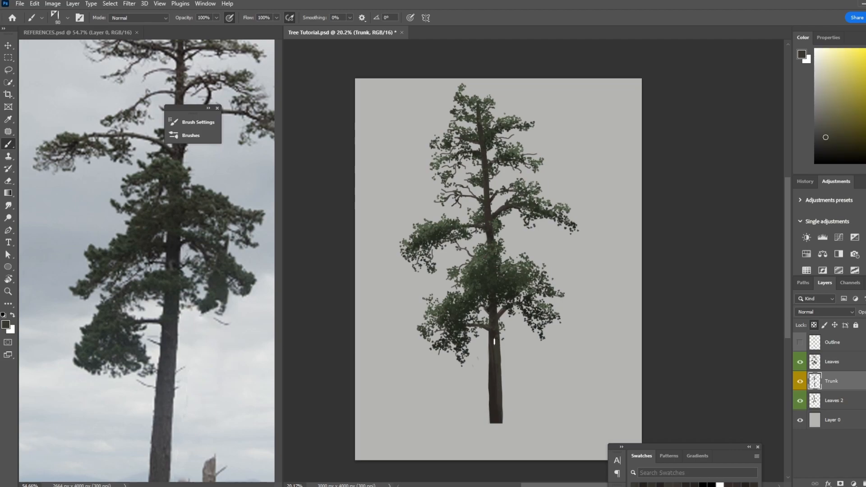
# - Refine the lower trunk's bark with thinner alternating dark and light streaks, and darken the trunk's base
pyautogui.press('[')
pyautogui.keyDown('alt'); pyautogui.click(492, 358); pyautogui.keyUp('alt')
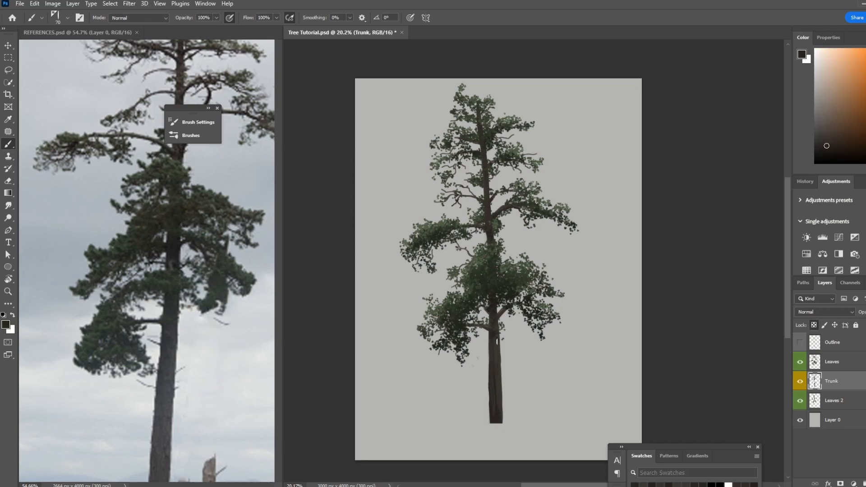
pyautogui.press('[')
pyautogui.press('[')
pyautogui.keyDown('alt'); pyautogui.click(496, 366); pyautogui.keyUp('alt')
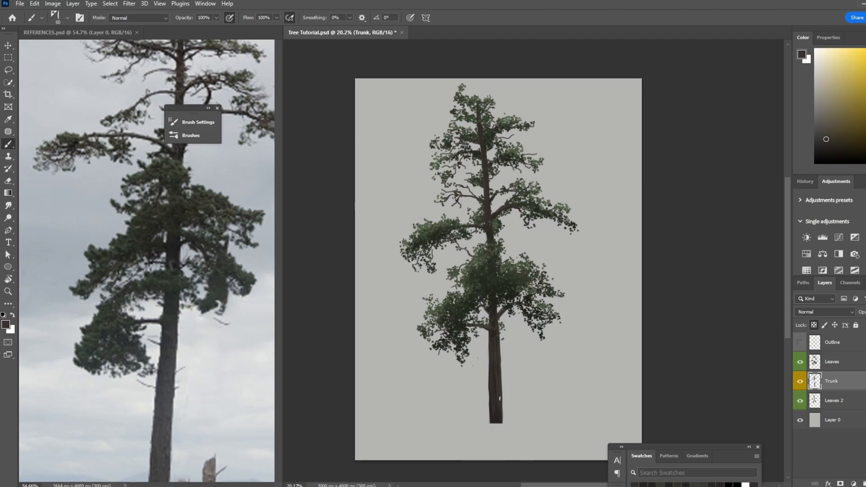
pyautogui.keyDown('alt'); pyautogui.click(495, 414); pyautogui.keyUp('alt')
pyautogui.moveTo(492, 419); pyautogui.dragTo(501, 419)
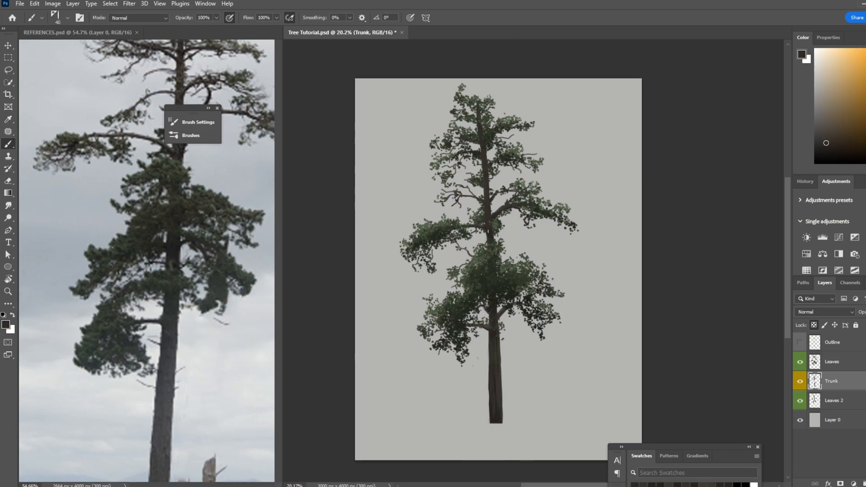
# - Paint near-black bark lines along the upper trunk and its branches with a thin Flat Brush
pyautogui.keyDown('alt'); pyautogui.click(501, 211); pyautogui.keyUp('alt')
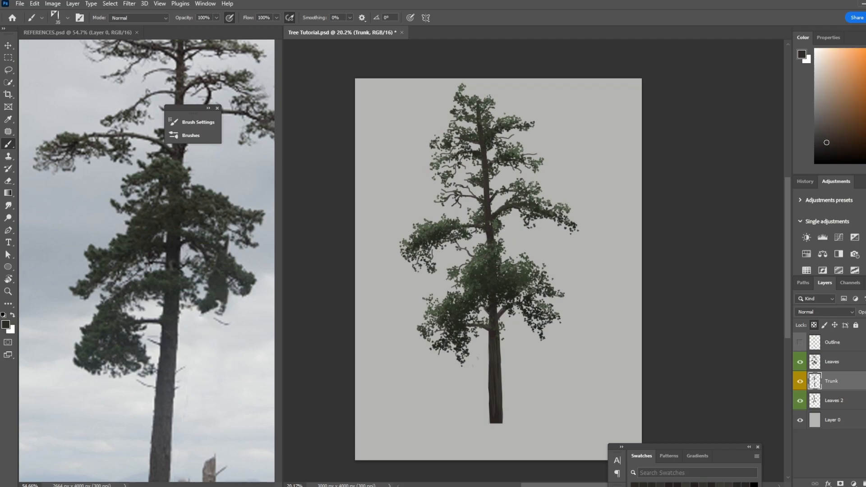
pyautogui.scroll(10, 490, 223)
pyautogui.scroll(6, 483, 160)
pyautogui.keyDown('alt'); pyautogui.click(509, 384); pyautogui.keyUp('alt')
pyautogui.click(827, 149)
pyautogui.press('[')
pyautogui.moveTo(481, 414); pyautogui.dragTo(479, 345)
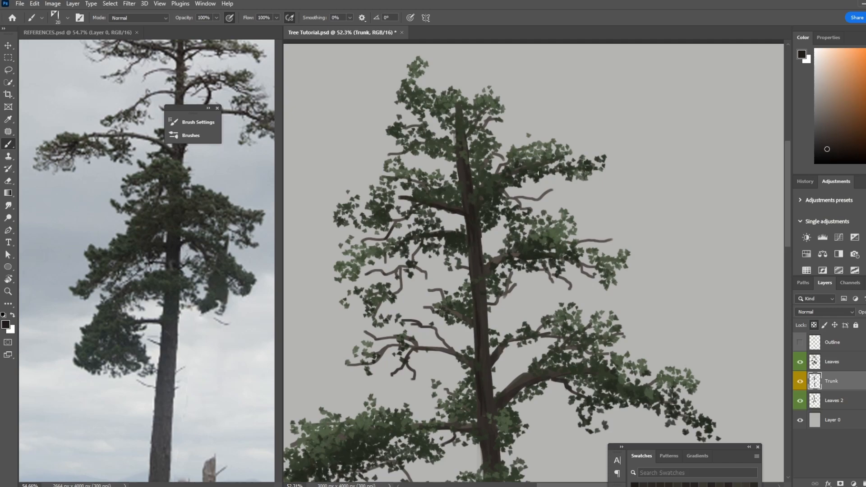
# - Extend the near-black shading down through the middle branches and onto the lower trunk's bark
pyautogui.press('[')
pyautogui.scroll(-6, 418, 351)
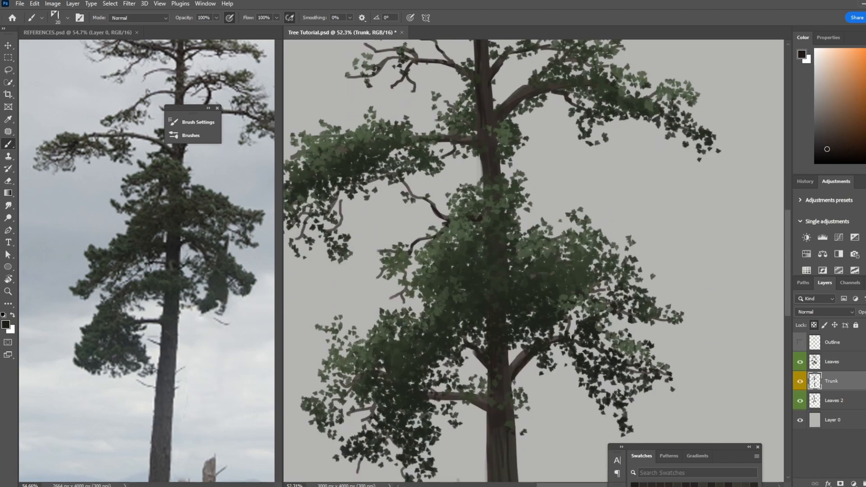
pyautogui.scroll(-3, 551, 344)
pyautogui.press(']')
pyautogui.press(']')
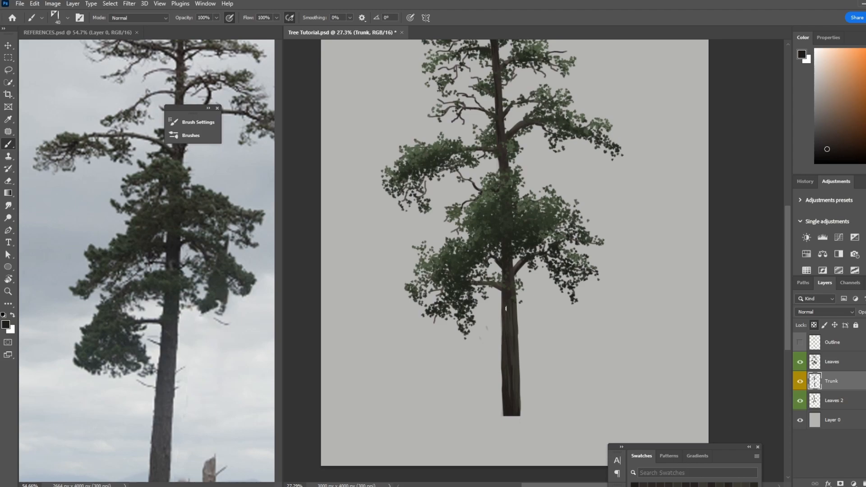
# - Unlock the Trunk layer's transparent pixels and paint thin twigs off the trunk's right side with the Flat Brush at -75°
pyautogui.click(812, 327)
pyautogui.rightClick(536, 312)
pyautogui.click(568, 393)
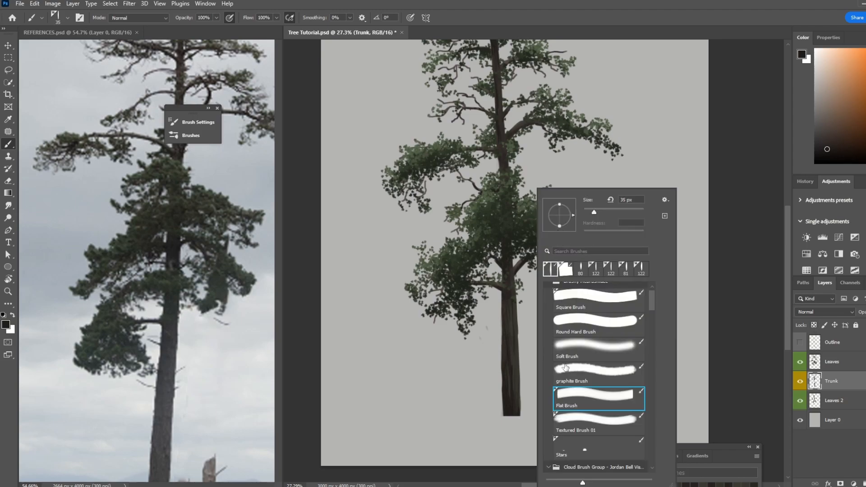
pyautogui.click(547, 19)
pyautogui.keyDown('alt'); pyautogui.click(512, 345); pyautogui.keyUp('alt')
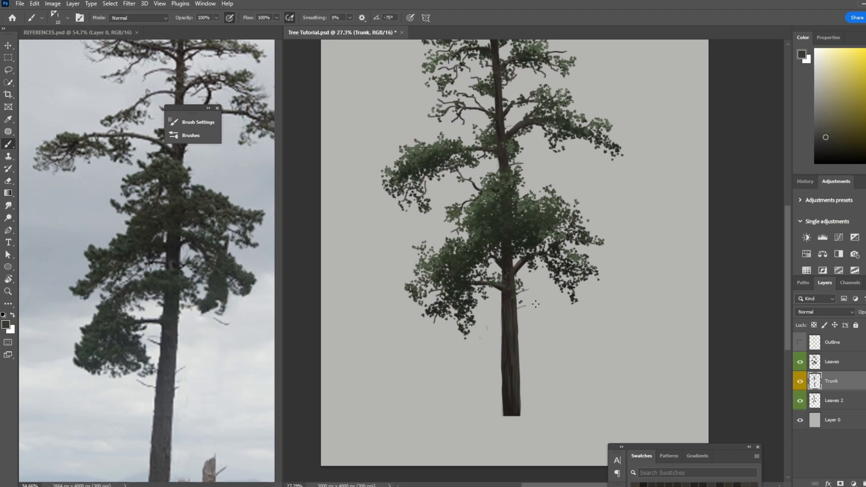
# - Rotate the Flat Brush to -111° and add thin twigs to the left of the lower trunk and beneath the lower foliage
pyautogui.rightClick(456, 274)
pyautogui.click(486, 223)
pyautogui.click(519, 275)
pyautogui.scroll(-3, 503, 165)
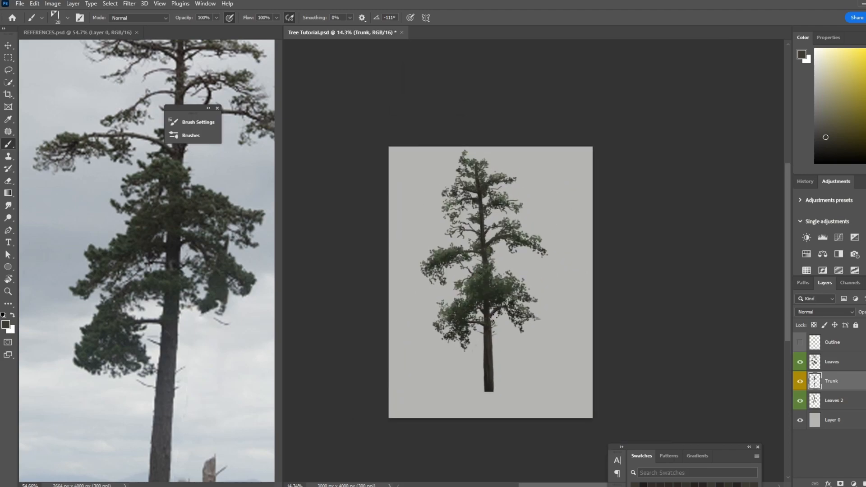
pyautogui.scroll(3, 518, 323)
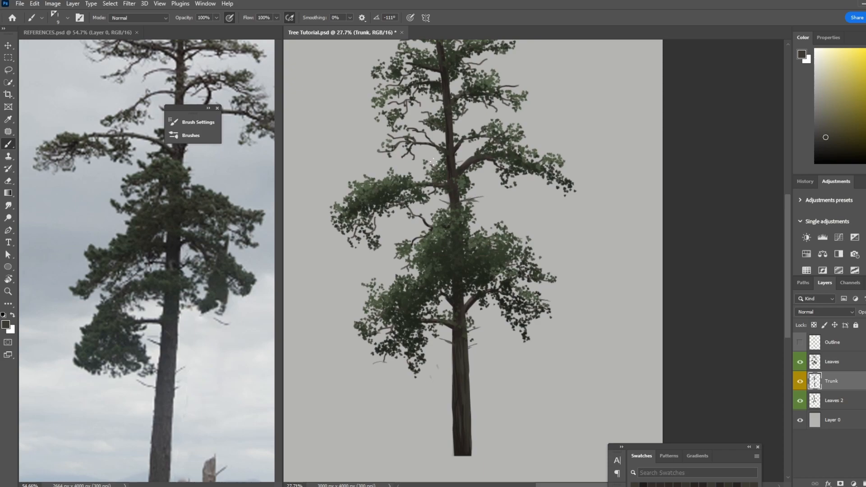
# - Add fine twigs around the upper crown and branch tips with the brush rotated to -17°, erasing stray marks above the left branch
pyautogui.scroll(3, 444, 118)
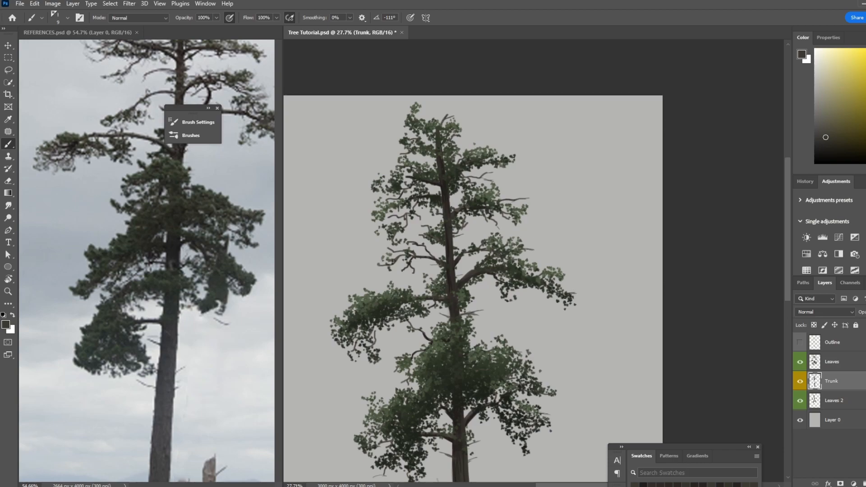
pyautogui.rightClick(367, 284)
pyautogui.click(468, 75)
pyautogui.press('e')
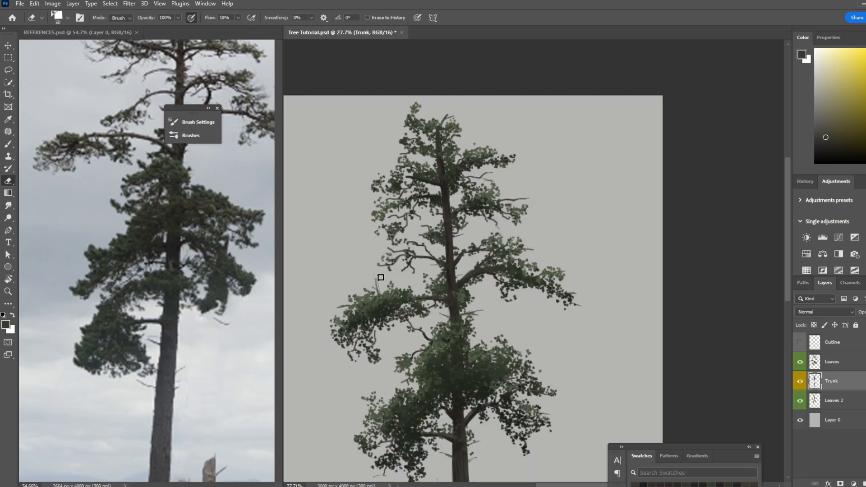
pyautogui.press('b')
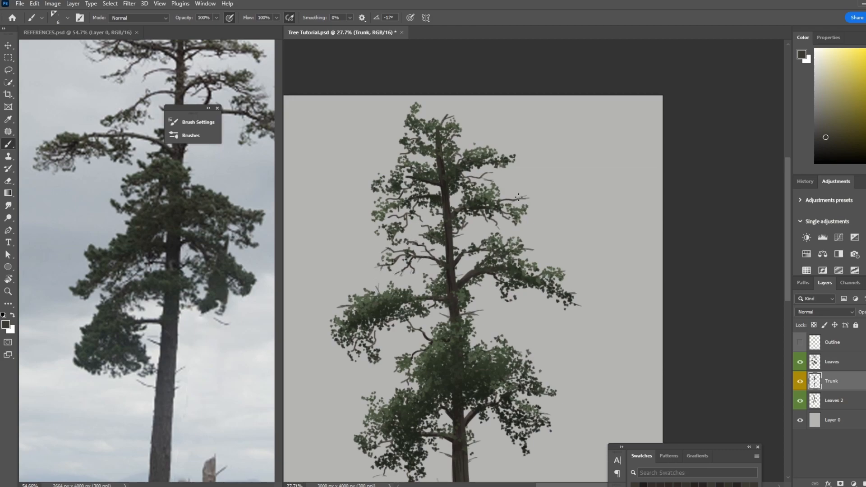
pyautogui.scroll(-3, 527, 195)
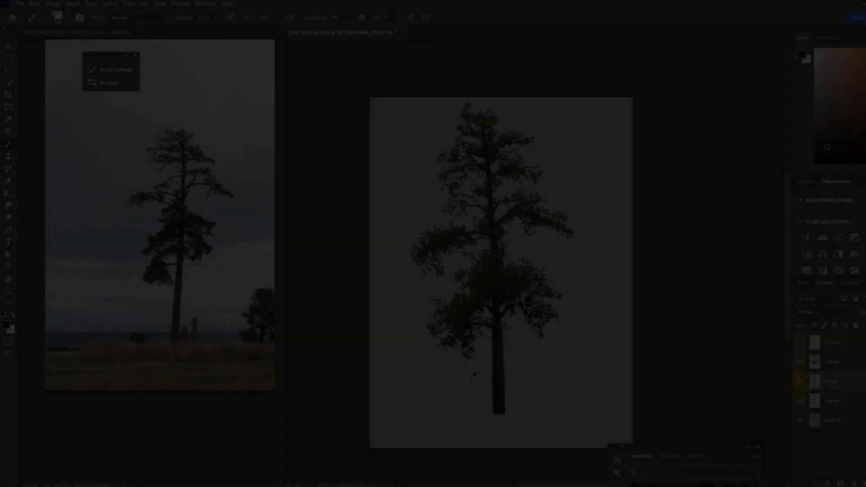
# - Create a new layer above Layer 0 and choose a muted grey-blue as the painting colour for the sky
pyautogui.click(839, 374)
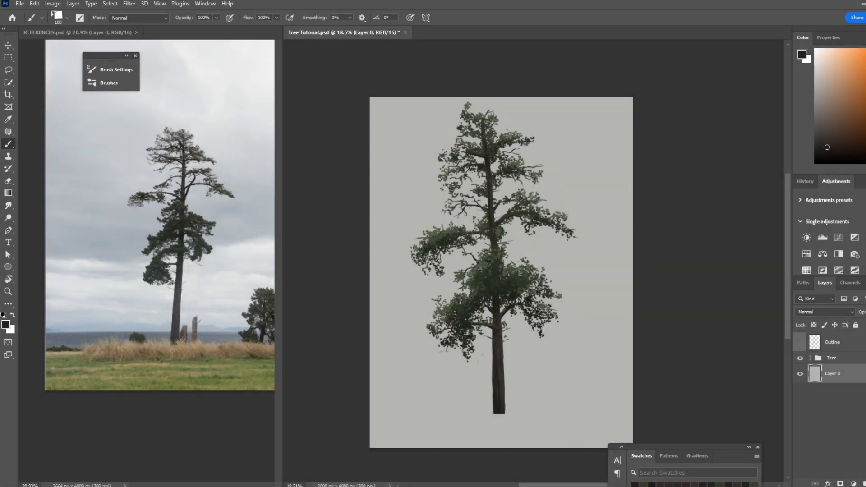
pyautogui.click(865, 484)
pyautogui.rightClick(572, 359)
pyautogui.click(639, 360)
pyautogui.click(865, 99)
pyautogui.click(825, 92)
# - Cover the whole canvas behind the tree with the grey-blue sky using a very large brush
pyautogui.press(']')
pyautogui.press(']')
pyautogui.press(']')
pyautogui.press(']')
pyautogui.press(']')
pyautogui.press(']')
pyautogui.press(']')
pyautogui.press(']')
pyautogui.press(']')
pyautogui.press(']')
pyautogui.moveTo(353, 273)
pyautogui.mouseDown()
pyautogui.moveTo(490, 391)
pyautogui.moveTo(342, 141)
pyautogui.moveTo(557, 379)
pyautogui.mouseUp()
pyautogui.scroll(2, 489, 334)
pyautogui.rightClick(488, 335)
pyautogui.click(548, 309)
pyautogui.scroll(-3, 489, 270)
# - Scale down the Tree group and move it lower on the canvas with Free Transform
pyautogui.click(835, 358)
pyautogui.hotkey('ctrl', 't')
pyautogui.moveTo(461, 118); pyautogui.dragTo(461, 156)
pyautogui.moveTo(446, 198)
pyautogui.mouseDown()
pyautogui.moveTo(453, 225)
pyautogui.moveTo(447, 221)
pyautogui.mouseUp()
pyautogui.press('Return')
# - Create a new layer above the sky layer and sample a grass green from the reference photo with a much smaller brush
pyautogui.click(833, 373)
pyautogui.hotkey('ctrl', 'shift', 'alt', 'n')
pyautogui.press('[')
pyautogui.press('[')
pyautogui.press('[')
pyautogui.press('[')
pyautogui.press('[')
pyautogui.press('[')
pyautogui.press('[')
pyautogui.press('[')
pyautogui.press('[')
pyautogui.press('[')
pyautogui.press('[')
pyautogui.press('[')
pyautogui.press('[')
pyautogui.press('[')
pyautogui.press('[')
pyautogui.press('[')
pyautogui.press('[')
pyautogui.keyDown('alt'); pyautogui.click(175, 367); pyautogui.keyUp('alt')
pyautogui.keyDown('alt'); pyautogui.click(180, 378); pyautogui.keyUp('alt')
# - Block in the grassy ground below the tree with broad strokes of the sampled green
pyautogui.moveTo(493, 397); pyautogui.dragTo(395, 408)
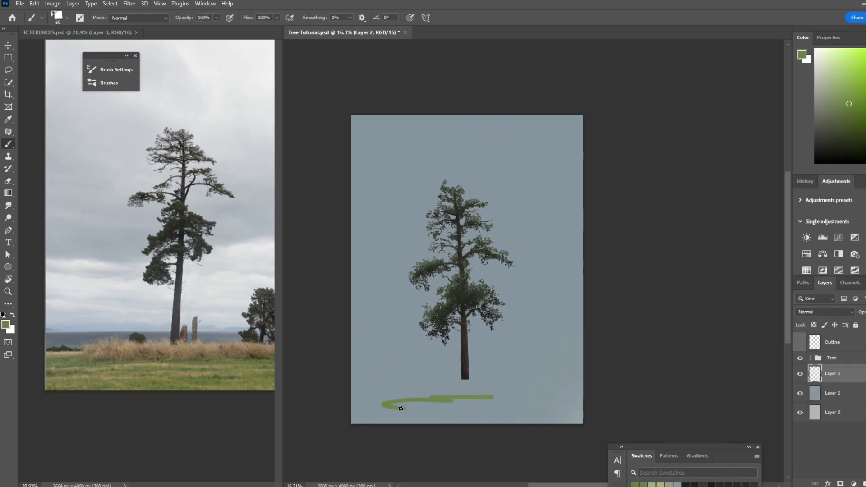
pyautogui.moveTo(584, 389)
pyautogui.mouseDown()
pyautogui.moveTo(388, 387)
pyautogui.moveTo(393, 399)
pyautogui.moveTo(451, 413)
pyautogui.mouseUp()
pyautogui.press(']')
pyautogui.press(']')
pyautogui.press(']')
pyautogui.press('[')
# - Paint a darker green across the foreground along the canvas's lower edge, carrying a sampled green up over the right side
pyautogui.click(845, 120)
pyautogui.press(']')
pyautogui.press(']')
pyautogui.moveTo(582, 420); pyautogui.dragTo(414, 424)
pyautogui.keyDown('alt'); pyautogui.click(410, 419); pyautogui.keyUp('alt')
pyautogui.moveTo(355, 413); pyautogui.dragTo(581, 399)
pyautogui.keyDown('alt'); pyautogui.click(547, 409); pyautogui.keyUp('alt')
# - Blend the ground's light and dark greens with wide horizontal strokes of sampled colour
pyautogui.moveTo(554, 397)
pyautogui.mouseDown()
pyautogui.moveTo(344, 415)
pyautogui.moveTo(556, 392)
pyautogui.moveTo(383, 412)
pyautogui.mouseUp()
pyautogui.keyDown('alt'); pyautogui.click(428, 402); pyautogui.keyUp('alt')
pyautogui.keyDown('alt'); pyautogui.click(509, 410); pyautogui.keyUp('alt')
pyautogui.moveTo(509, 409); pyautogui.dragTo(523, 426)
pyautogui.moveTo(580, 419); pyautogui.dragTo(363, 421)
pyautogui.press('[')
pyautogui.moveTo(427, 420)
pyautogui.mouseDown()
pyautogui.moveTo(580, 407)
pyautogui.moveTo(585, 398)
pyautogui.moveTo(373, 416)
pyautogui.moveTo(524, 394)
pyautogui.mouseUp()
# - Extend the grass up to the horizon at the canvas's left edge and soften it with sampled greens
pyautogui.keyDown('alt'); pyautogui.click(411, 413); pyautogui.keyUp('alt')
pyautogui.moveTo(371, 404)
pyautogui.mouseDown()
pyautogui.moveTo(554, 392)
pyautogui.moveTo(410, 398)
pyautogui.moveTo(516, 355)
pyautogui.moveTo(352, 378)
pyautogui.mouseUp()
pyautogui.keyDown('alt'); pyautogui.click(371, 401); pyautogui.keyUp('alt')
pyautogui.keyDown('alt'); pyautogui.click(371, 391); pyautogui.keyUp('alt')
pyautogui.press('[')
pyautogui.keyDown('alt'); pyautogui.click(420, 397); pyautogui.keyUp('alt')
# - Pick a pale straw yellow and paint a thin strip of dry grass along the horizon left of the tree
pyautogui.click(865, 144)
pyautogui.click(831, 88)
pyautogui.press('[')
pyautogui.press('[')
pyautogui.press('[')
pyautogui.press('[')
pyautogui.press('[')
pyautogui.moveTo(354, 379)
pyautogui.mouseDown()
pyautogui.moveTo(451, 379)
pyautogui.moveTo(360, 380)
pyautogui.moveTo(442, 380)
pyautogui.moveTo(384, 388)
pyautogui.mouseUp()
# - Blend the straw-yellow strip into the green ground around the trunk's base with sampled in-between tones
pyautogui.keyDown('alt'); pyautogui.click(430, 383); pyautogui.keyUp('alt')
pyautogui.keyDown('alt'); pyautogui.click(438, 388); pyautogui.keyUp('alt')
pyautogui.moveTo(456, 383); pyautogui.dragTo(375, 388)
pyautogui.keyDown('alt'); pyautogui.click(427, 385); pyautogui.keyUp('alt')
pyautogui.keyDown('alt'); pyautogui.click(496, 389); pyautogui.keyUp('alt')
pyautogui.keyDown('alt'); pyautogui.click(415, 400); pyautogui.keyUp('alt')
pyautogui.press(']')
pyautogui.keyDown('alt'); pyautogui.click(459, 383); pyautogui.keyUp('alt')
pyautogui.press(']')
pyautogui.press(']')
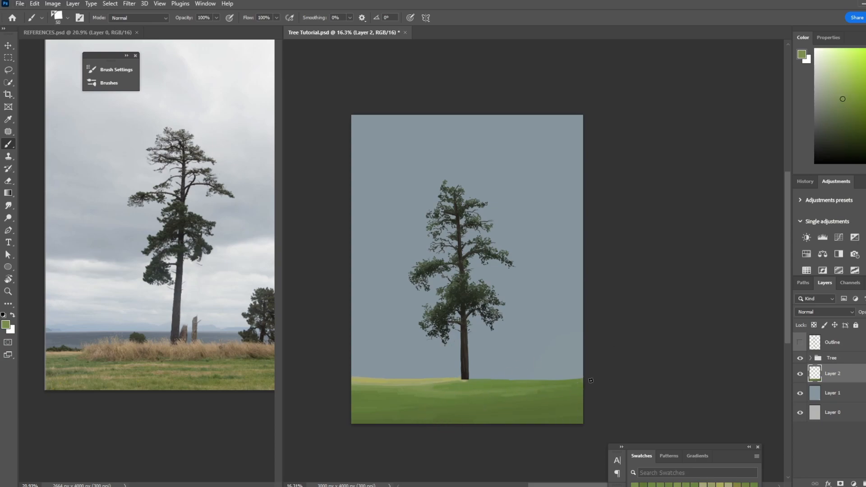
pyautogui.keyDown('alt'); pyautogui.click(466, 384); pyautogui.keyUp('alt')
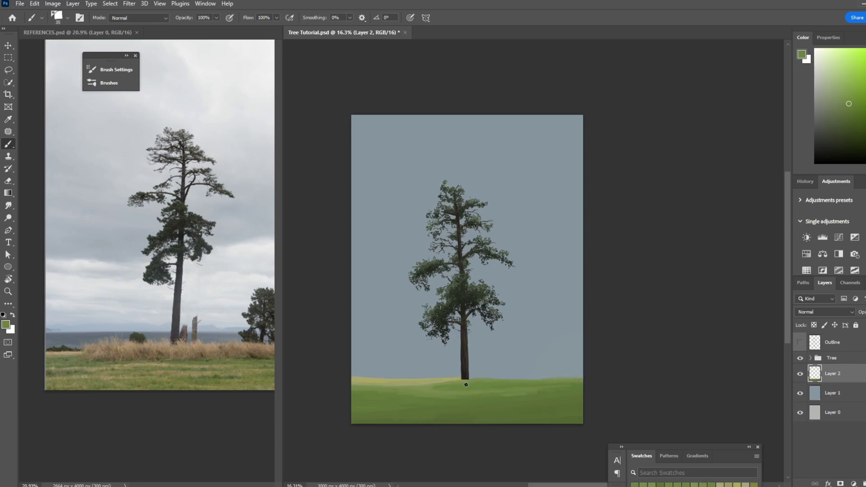
# - Soften the grass to the right of the trunk with horizontal strokes of sampled greens
pyautogui.keyDown('alt'); pyautogui.click(564, 391); pyautogui.keyUp('alt')
pyautogui.moveTo(536, 388); pyautogui.dragTo(518, 388)
pyautogui.press(']')
pyautogui.keyDown('alt'); pyautogui.click(497, 389); pyautogui.keyUp('alt')
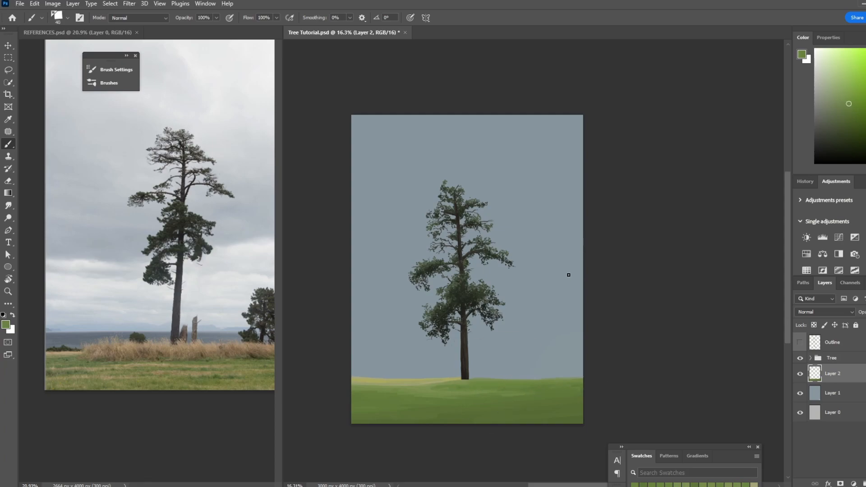
# - Add a layer just above the sky layer, paint a slate-blue band of water behind the tree, and trim its upper edge
pyautogui.click(843, 397)
pyautogui.click(865, 484)
pyautogui.click(865, 95)
pyautogui.click(838, 116)
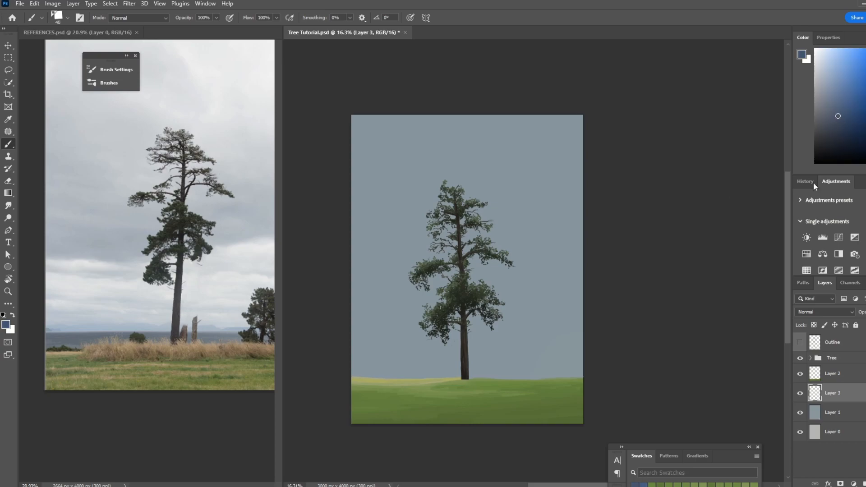
pyautogui.moveTo(586, 368); pyautogui.dragTo(356, 370)
pyautogui.keyDown('alt'); pyautogui.click(428, 369); pyautogui.keyUp('alt')
pyautogui.moveTo(464, 371)
pyautogui.mouseDown()
pyautogui.moveTo(552, 373)
pyautogui.moveTo(365, 356)
pyautogui.mouseUp()
pyautogui.press('e')
pyautogui.moveTo(366, 355); pyautogui.dragTo(671, 356)
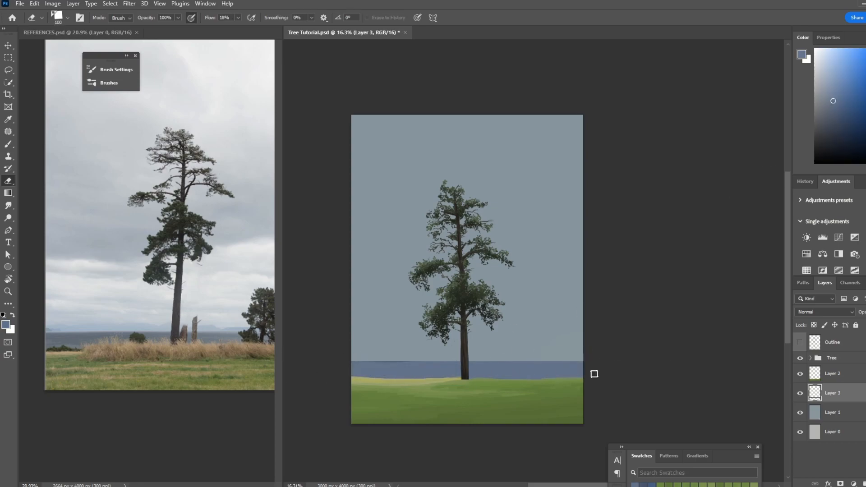
# - Fill in the water band on the right with a larger brush and erase its upper edge into a level horizon
pyautogui.press('b')
pyautogui.press(']')
pyautogui.moveTo(582, 370); pyautogui.dragTo(507, 372)
pyautogui.press('e')
pyautogui.moveTo(593, 355); pyautogui.dragTo(282, 361)
pyautogui.moveTo(377, 342)
pyautogui.mouseDown()
pyautogui.moveTo(496, 343)
pyautogui.moveTo(388, 322)
pyautogui.mouseUp()
pyautogui.press('b')
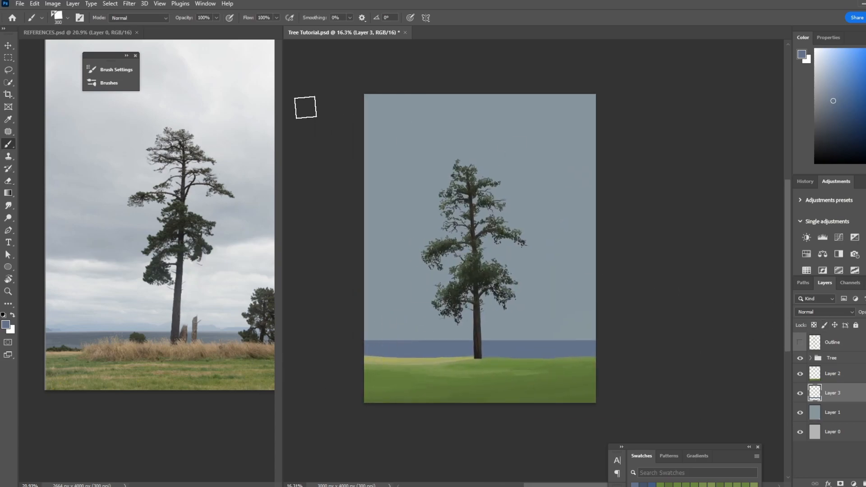
# - Warp the water band with a slight Arc bend so the horizon curves gently
pyautogui.click(35, 3)
pyautogui.moveTo(115, 220)
pyautogui.click(160, 283)
pyautogui.click(226, 17)
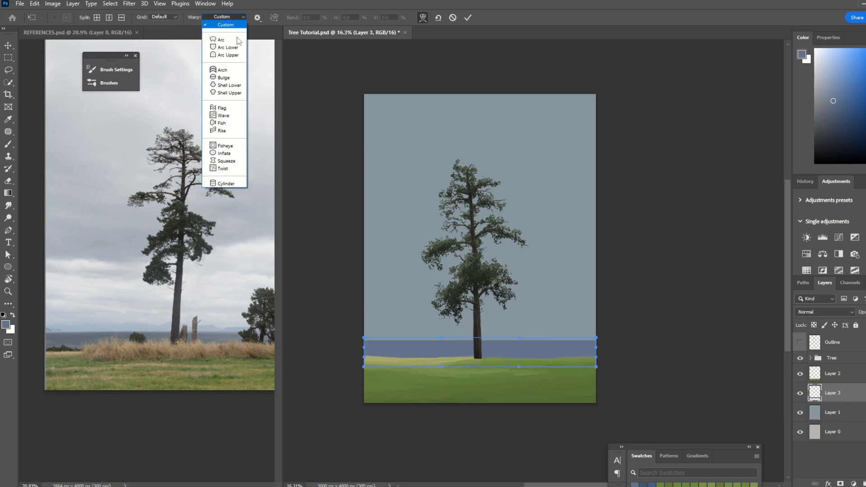
pyautogui.click(221, 29)
pyautogui.moveTo(481, 295); pyautogui.dragTo(487, 339)
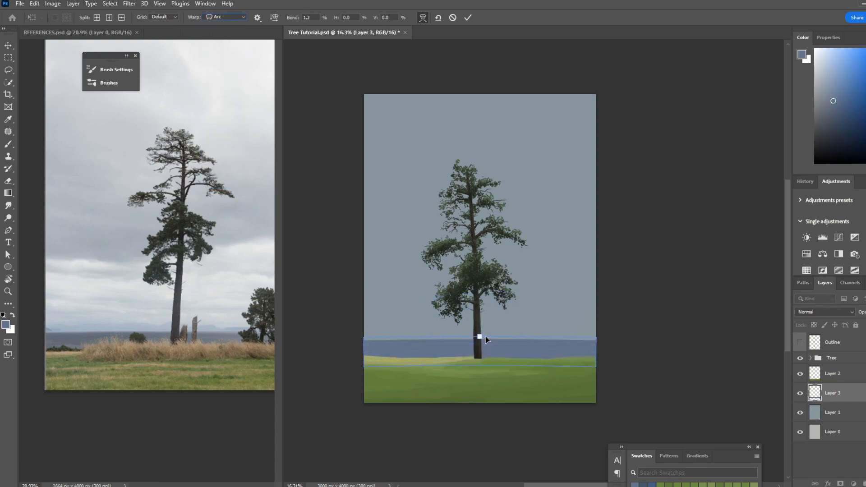
pyautogui.press('Return')
# - Lock the water layer's transparent pixels and brush lighter grey-blue strokes across the water
pyautogui.moveTo(518, 274); pyautogui.dragTo(492, 274)
pyautogui.click(814, 325)
pyautogui.click(830, 84)
pyautogui.click(865, 97)
pyautogui.moveTo(561, 337)
pyautogui.mouseDown()
pyautogui.moveTo(475, 337)
pyautogui.moveTo(574, 343)
pyautogui.moveTo(448, 342)
pyautogui.mouseUp()
pyautogui.press('[')
pyautogui.press('[')
pyautogui.press('[')
pyautogui.press('[')
pyautogui.moveTo(564, 353); pyautogui.dragTo(337, 346)
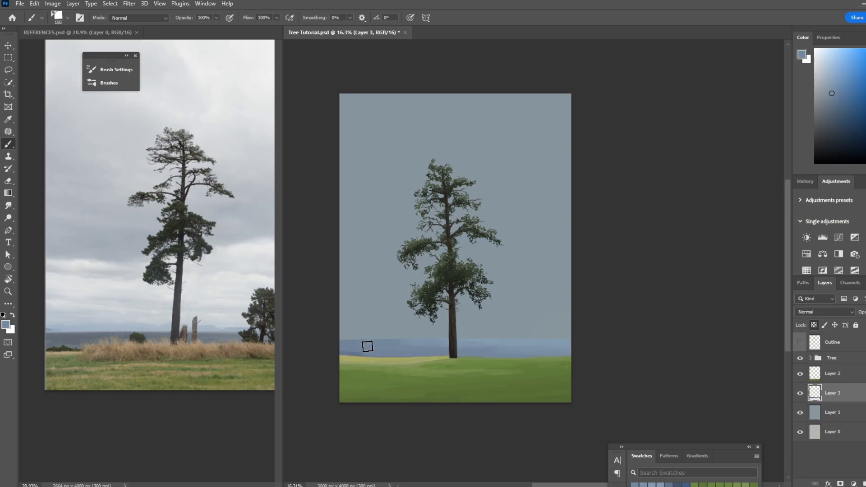
pyautogui.moveTo(535, 344)
pyautogui.mouseDown()
pyautogui.moveTo(422, 338)
pyautogui.moveTo(536, 351)
pyautogui.moveTo(350, 340)
pyautogui.mouseUp()
# - Vary the water near the shoreline with horizontal strokes of sampled blues, using progressively smaller brush sizes
pyautogui.keyDown('alt'); pyautogui.click(356, 352); pyautogui.keyUp('alt')
pyautogui.moveTo(457, 354); pyautogui.dragTo(506, 354)
pyautogui.press('[')
pyautogui.press('[')
pyautogui.press('[')
pyautogui.press('[')
pyautogui.keyDown('alt'); pyautogui.click(506, 347); pyautogui.keyUp('alt')
pyautogui.moveTo(569, 353); pyautogui.dragTo(506, 352)
pyautogui.moveTo(420, 351)
pyautogui.mouseDown()
pyautogui.moveTo(368, 347)
pyautogui.moveTo(446, 355)
pyautogui.mouseUp()
pyautogui.keyDown('alt'); pyautogui.click(364, 353); pyautogui.keyUp('alt')
pyautogui.press('[')
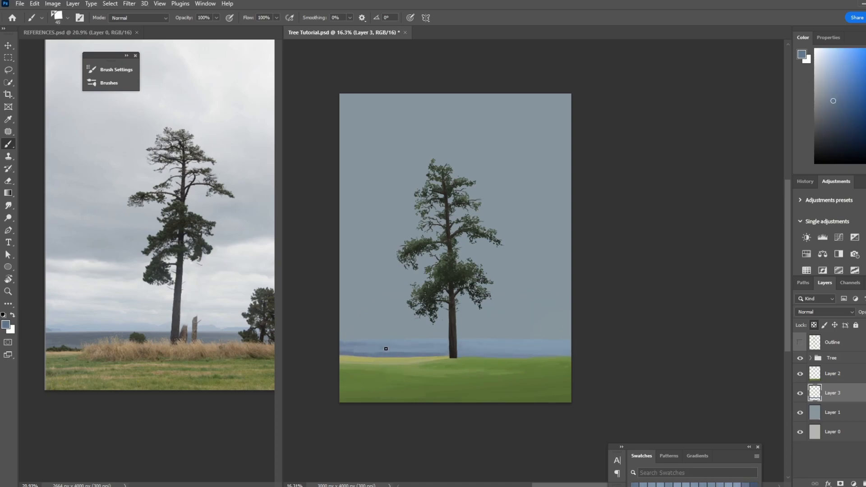
# - Paint thin light and dark blue streaks along the far edge of the water with sampled colours
pyautogui.keyDown('alt'); pyautogui.click(357, 346); pyautogui.keyUp('alt')
pyautogui.moveTo(350, 347)
pyautogui.mouseDown()
pyautogui.moveTo(438, 346)
pyautogui.moveTo(393, 345)
pyautogui.moveTo(420, 345)
pyautogui.moveTo(385, 353)
pyautogui.moveTo(438, 354)
pyautogui.moveTo(386, 346)
pyautogui.mouseUp()
pyautogui.keyDown('alt'); pyautogui.click(393, 344); pyautogui.keyUp('alt')
pyautogui.keyDown('alt'); pyautogui.click(406, 345); pyautogui.keyUp('alt')
pyautogui.keyDown('alt'); pyautogui.click(425, 346); pyautogui.keyUp('alt')
pyautogui.press('[')
pyautogui.keyDown('alt'); pyautogui.click(523, 343); pyautogui.keyUp('alt')
pyautogui.moveTo(528, 345); pyautogui.dragTo(564, 347)
pyautogui.keyDown('alt'); pyautogui.click(568, 342); pyautogui.keyUp('alt')
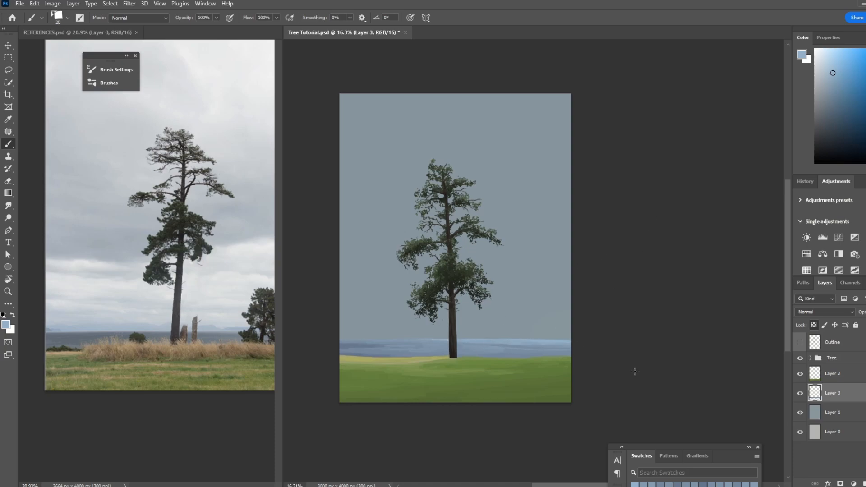
# - Create a layer beneath the water layer and paint a range of low grey-blue distant hills along the horizon
pyautogui.hotkey('ctrl', 'shift', 'alt', 'n')
pyautogui.click(835, 100)
pyautogui.press(']')
pyautogui.press(']')
pyautogui.press(']')
pyautogui.press(']')
pyautogui.press(']')
pyautogui.moveTo(570, 334); pyautogui.dragTo(341, 333)
pyautogui.press(']')
pyautogui.press(']')
pyautogui.press(']')
pyautogui.moveTo(404, 336); pyautogui.dragTo(364, 337)
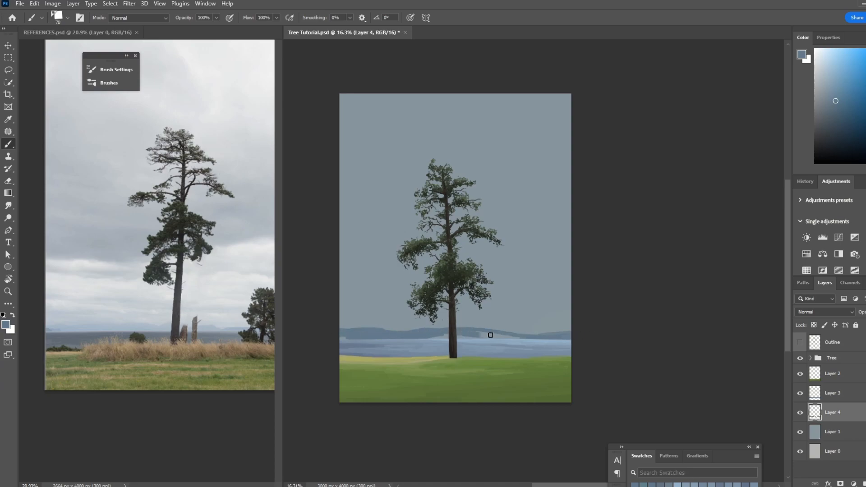
pyautogui.moveTo(494, 337); pyautogui.dragTo(353, 345)
# - Lock the hill layer's transparent pixels and recolour the hills with large strokes of pale hazy blue
pyautogui.click(832, 81)
pyautogui.press(']')
pyautogui.press(']')
pyautogui.press(']')
pyautogui.press(']')
pyautogui.moveTo(569, 332)
pyautogui.mouseDown()
pyautogui.moveTo(350, 335)
pyautogui.moveTo(499, 344)
pyautogui.mouseUp()
pyautogui.click(829, 76)
pyautogui.press(']')
pyautogui.press(']')
pyautogui.click(826, 79)
pyautogui.press(']')
pyautogui.keyDown('alt'); pyautogui.click(499, 342); pyautogui.keyUp('alt')
pyautogui.press('[')
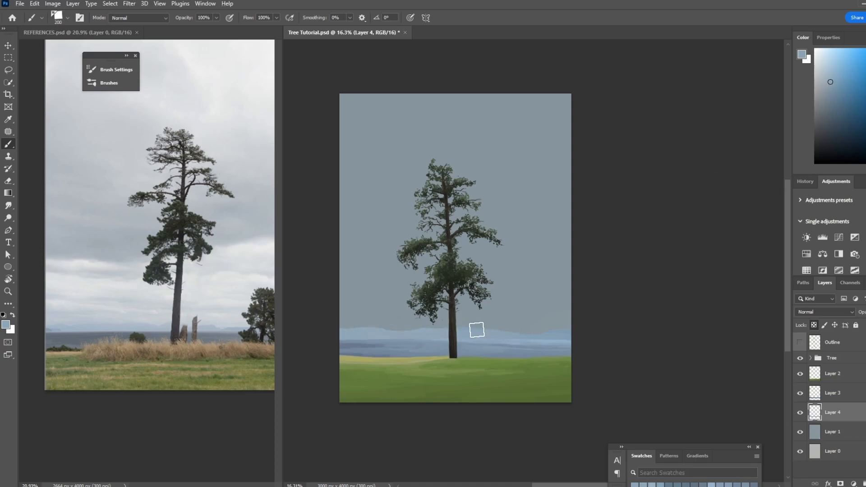
# - Paint a thin dark teal headland at the hills' left end and shade the right-hand hill with a deeper blue
pyautogui.click(835, 111)
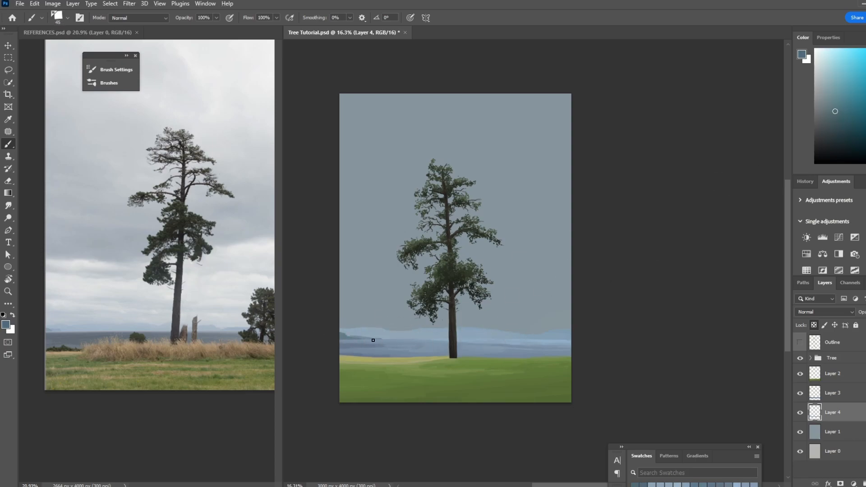
pyautogui.keyDown('alt'); pyautogui.click(560, 333); pyautogui.keyUp('alt')
pyautogui.click(841, 89)
pyautogui.press(']')
pyautogui.press(']')
pyautogui.press(']')
pyautogui.press(']')
pyautogui.moveTo(566, 333)
pyautogui.mouseDown()
pyautogui.moveTo(529, 337)
pyautogui.moveTo(554, 339)
pyautogui.mouseUp()
pyautogui.keyDown('alt'); pyautogui.click(529, 337); pyautogui.keyUp('alt')
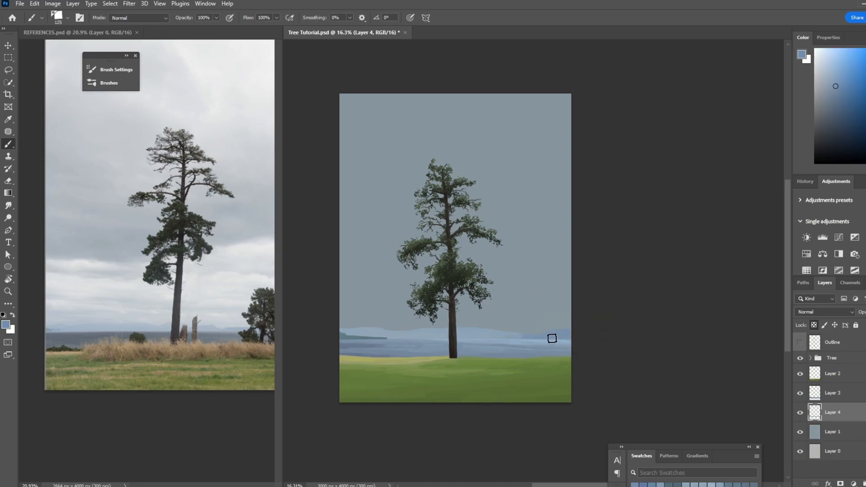
# - On the sky layer, brush pale cyan-blue upward from the horizon with a soft round brush enlarged to 2100
pyautogui.click(851, 433)
pyautogui.rightClick(499, 188)
pyautogui.doubleClick(532, 316)
pyautogui.click(824, 58)
pyautogui.press(']')
pyautogui.press(']')
pyautogui.press(']')
pyautogui.press(']')
pyautogui.press(']')
pyautogui.press(']')
pyautogui.press(']')
pyautogui.press(']')
pyautogui.press(']')
pyautogui.press(']')
pyautogui.press(']')
pyautogui.press(']')
pyautogui.press(']')
pyautogui.press(']')
pyautogui.press(']')
pyautogui.press(']')
pyautogui.press(']')
pyautogui.press(']')
pyautogui.press(']')
pyautogui.press(']')
pyautogui.moveTo(592, 330)
pyautogui.mouseDown()
pyautogui.moveTo(562, 298)
pyautogui.moveTo(692, 254)
pyautogui.moveTo(406, 207)
pyautogui.mouseUp()
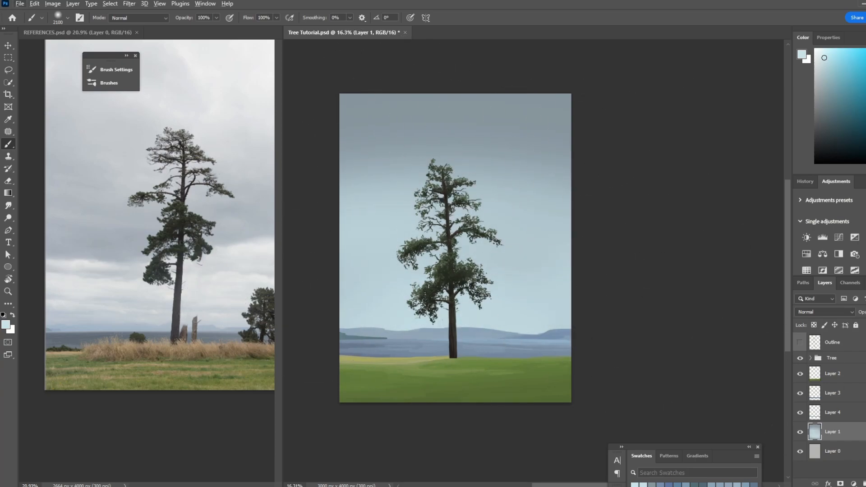
# - Create a layer above the ground and paint small blades along the horizon with a grass brush in sampled straw and green tones
pyautogui.click(853, 378)
pyautogui.hotkey('ctrl', 'shift', 'alt', 'n')
pyautogui.rightClick(474, 340)
pyautogui.scroll(4, 545, 378)
pyautogui.doubleClick(538, 318)
pyautogui.keyDown('alt'); pyautogui.click(392, 359); pyautogui.keyUp('alt')
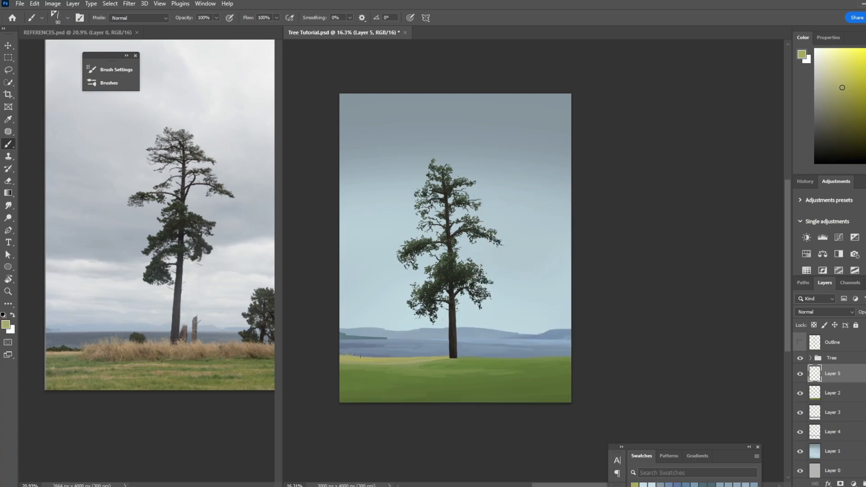
pyautogui.keyDown('alt'); pyautogui.click(469, 355); pyautogui.keyUp('alt')
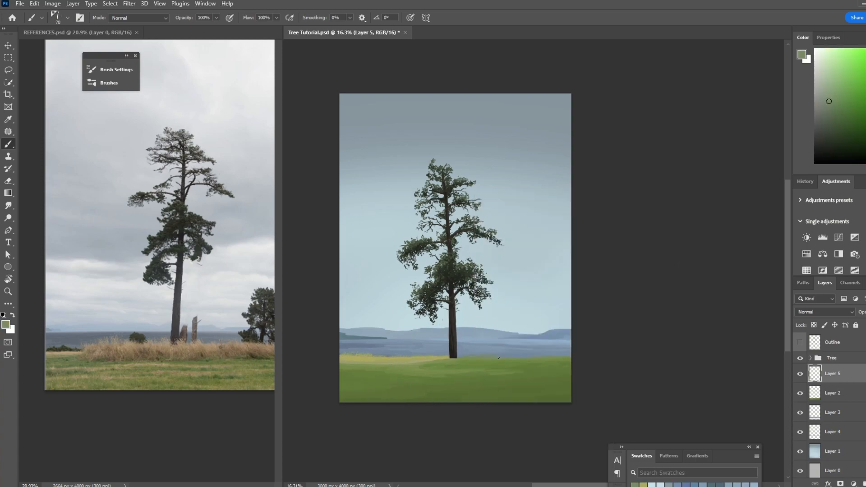
pyautogui.keyDown('alt'); pyautogui.click(436, 358); pyautogui.keyUp('alt')
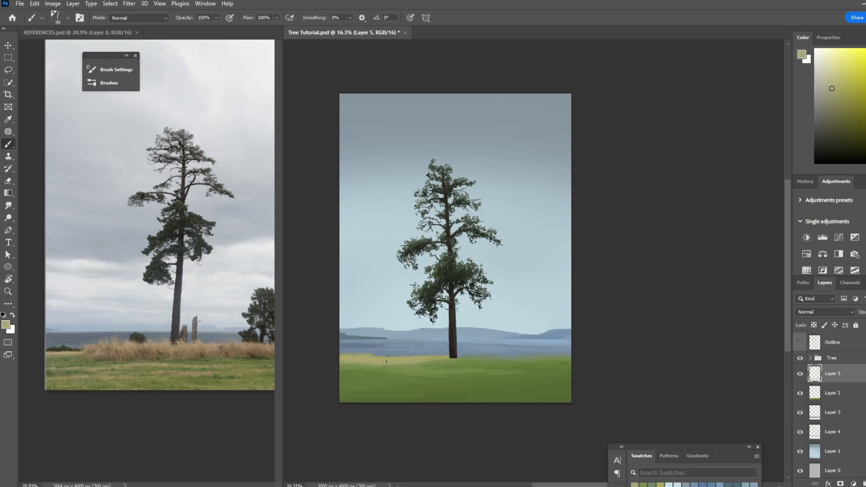
# - Paint grass blades across the middle of the field with sampled greens and a slightly larger brush
pyautogui.keyDown('alt'); pyautogui.click(397, 362); pyautogui.keyUp('alt')
pyautogui.keyDown('alt'); pyautogui.click(445, 368); pyautogui.keyUp('alt')
pyautogui.press(']')
pyautogui.press(']')
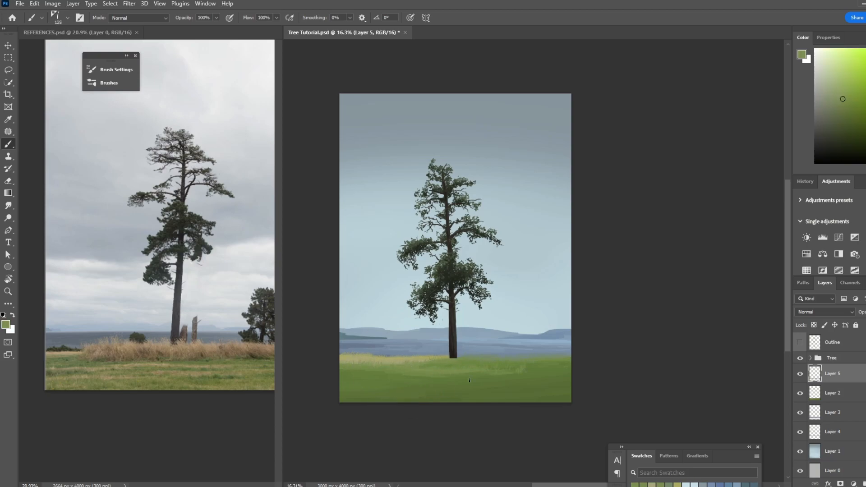
pyautogui.keyDown('alt'); pyautogui.click(415, 377); pyautogui.keyUp('alt')
pyautogui.keyDown('alt'); pyautogui.click(372, 388); pyautogui.keyUp('alt')
pyautogui.moveTo(347, 387); pyautogui.dragTo(420, 378)
# - Enlarge the grass brush to 200 and fill the foreground with blades in sampled dark greens
pyautogui.keyDown('alt'); pyautogui.click(406, 384); pyautogui.keyUp('alt')
pyautogui.press(']')
pyautogui.keyDown('alt'); pyautogui.click(386, 394); pyautogui.keyUp('alt')
pyautogui.press(']')
pyautogui.press(']')
pyautogui.keyDown('alt'); pyautogui.click(570, 389); pyautogui.keyUp('alt')
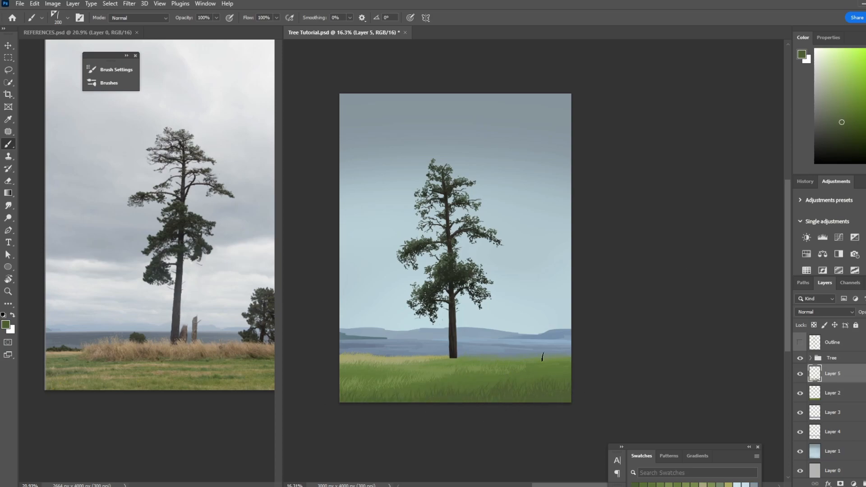
# - Add more sampled-green blades along the field's left and right sides and touch up the foreground grass
pyautogui.keyDown('alt'); pyautogui.click(381, 371); pyautogui.keyUp('alt')
pyautogui.moveTo(372, 367); pyautogui.dragTo(347, 363)
pyautogui.keyDown('alt'); pyautogui.click(547, 356); pyautogui.keyUp('alt')
pyautogui.press('[')
pyautogui.keyDown('alt'); pyautogui.click(531, 365); pyautogui.keyUp('alt')
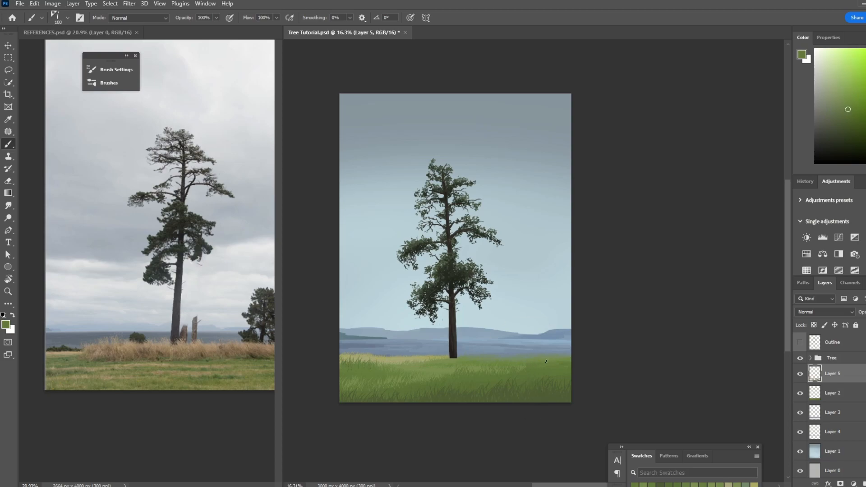
pyautogui.keyDown('alt'); pyautogui.click(417, 389); pyautogui.keyUp('alt')
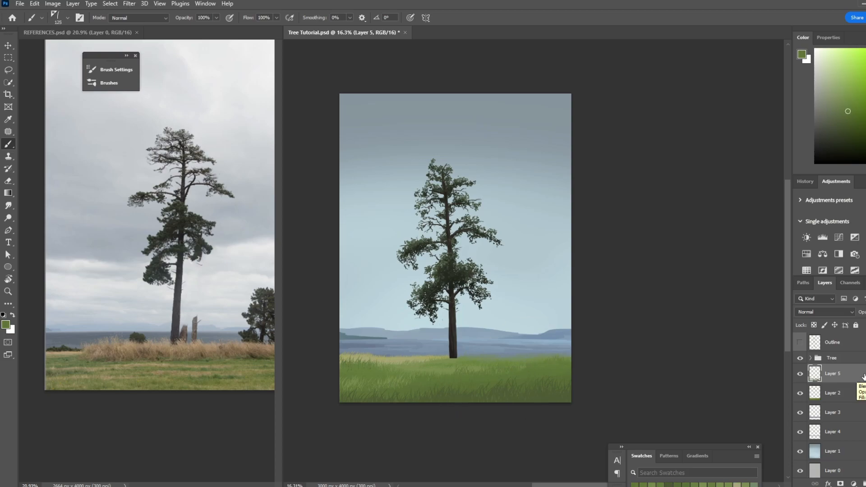
# - Create a layer just above the sky gradient layer and choose a rough-edged round brush for the clouds
pyautogui.click(865, 483)
pyautogui.moveTo(862, 373); pyautogui.dragTo(862, 439)
pyautogui.rightClick(462, 177)
pyautogui.scroll(3, 504, 339)
pyautogui.click(522, 306)
pyautogui.click(665, 267)
# - Undo the test stroke, sample sky tones, greatly enlarge the brush and block in dark gray cloud at the upper left of the sky
pyautogui.moveTo(506, 311); pyautogui.dragTo(521, 312)
pyautogui.hotkey('ctrl', 'z')
pyautogui.keyDown('alt'); pyautogui.click(518, 309); pyautogui.keyUp('alt')
pyautogui.keyDown('alt'); pyautogui.click(514, 316); pyautogui.keyUp('alt')
pyautogui.press(']')
pyautogui.press(']')
pyautogui.press(']')
pyautogui.press(']')
pyautogui.press(']')
pyautogui.press(']')
pyautogui.press(']')
pyautogui.press(']')
pyautogui.press(']')
pyautogui.press(']')
pyautogui.press(']')
pyautogui.press(']')
pyautogui.press(']')
pyautogui.press(']')
pyautogui.press(']')
pyautogui.press(']')
pyautogui.moveTo(471, 110)
pyautogui.mouseDown()
pyautogui.moveTo(477, 100)
pyautogui.moveTo(415, 93)
pyautogui.mouseUp()
# - Paint a pale cloud in the sky's upper right and a blue-gray cloud bank below it toward the left edge
pyautogui.click(816, 58)
pyautogui.moveTo(558, 142)
pyautogui.mouseDown()
pyautogui.moveTo(576, 159)
pyautogui.moveTo(442, 87)
pyautogui.moveTo(514, 135)
pyautogui.mouseUp()
pyautogui.click(823, 75)
pyautogui.keyDown('alt'); pyautogui.click(514, 183); pyautogui.keyUp('alt')
pyautogui.moveTo(516, 185)
pyautogui.mouseDown()
pyautogui.moveTo(418, 176)
pyautogui.moveTo(357, 155)
pyautogui.mouseUp()
# - Soften the cloud above the treetop with a sampled tone, and shape the cloud bank's darker underside with a smaller brush
pyautogui.keyDown('alt'); pyautogui.click(420, 128); pyautogui.keyUp('alt')
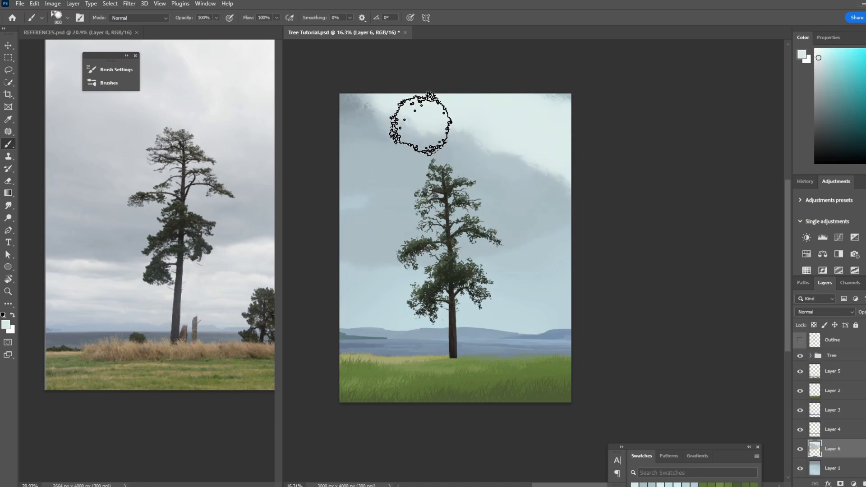
pyautogui.moveTo(419, 128); pyautogui.dragTo(469, 158)
pyautogui.press('[')
pyautogui.keyDown('alt'); pyautogui.click(412, 171); pyautogui.keyUp('alt')
pyautogui.click(825, 84)
pyautogui.press('[')
pyautogui.press('[')
pyautogui.press('[')
pyautogui.press('[')
pyautogui.moveTo(487, 236)
pyautogui.mouseDown()
pyautogui.moveTo(352, 261)
pyautogui.moveTo(494, 217)
pyautogui.moveTo(361, 210)
pyautogui.mouseUp()
# - Blend the border between the pale upper-right cloud and the gray bank with sampled tones, bringing the brush to 400
pyautogui.keyDown('alt'); pyautogui.click(489, 176); pyautogui.keyUp('alt')
pyautogui.keyDown('alt'); pyautogui.click(549, 129); pyautogui.keyUp('alt')
pyautogui.press(']')
pyautogui.moveTo(489, 176)
pyautogui.mouseDown()
pyautogui.moveTo(559, 180)
pyautogui.moveTo(555, 117)
pyautogui.mouseUp()
pyautogui.keyDown('alt'); pyautogui.click(519, 153); pyautogui.keyUp('alt')
pyautogui.press('[')
pyautogui.press('[')
pyautogui.keyDown('alt'); pyautogui.click(514, 187); pyautogui.keyUp('alt')
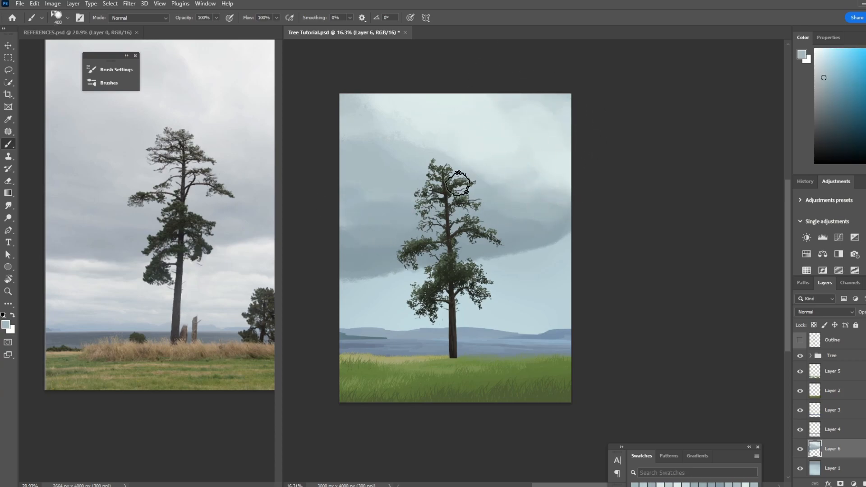
# - Fill the low sky between the dark cloud bank and the hills with a sampled pale cloud tone
pyautogui.keyDown('alt'); pyautogui.click(540, 162); pyautogui.keyUp('alt')
pyautogui.moveTo(557, 252); pyautogui.dragTo(501, 282)
pyautogui.moveTo(406, 289); pyautogui.dragTo(352, 288)
pyautogui.moveTo(554, 298); pyautogui.dragTo(419, 309)
# - Refine the dark cloud bank's lower edge on both sides of the tree using a smaller brush and sampled grays
pyautogui.keyDown('alt'); pyautogui.click(530, 232); pyautogui.keyUp('alt')
pyautogui.press('[')
pyautogui.press('[')
pyautogui.moveTo(533, 242)
pyautogui.mouseDown()
pyautogui.moveTo(490, 261)
pyautogui.moveTo(545, 253)
pyautogui.moveTo(566, 275)
pyautogui.mouseUp()
pyautogui.keyDown('alt'); pyautogui.click(494, 259); pyautogui.keyUp('alt')
pyautogui.moveTo(426, 279)
pyautogui.mouseDown()
pyautogui.moveTo(347, 286)
pyautogui.moveTo(407, 276)
pyautogui.mouseUp()
# - Define the cloud bank's lower left edge with a smaller brush and a sampled dark gray
pyautogui.keyDown('alt'); pyautogui.click(380, 299); pyautogui.keyUp('alt')
pyautogui.press('[')
pyautogui.keyDown('alt'); pyautogui.click(364, 249); pyautogui.keyUp('alt')
pyautogui.moveTo(350, 260)
pyautogui.mouseDown()
pyautogui.moveTo(419, 262)
pyautogui.moveTo(410, 275)
pyautogui.mouseUp()
pyautogui.keyDown('alt'); pyautogui.click(368, 271); pyautogui.keyUp('alt')
pyautogui.keyDown('alt'); pyautogui.click(397, 285); pyautogui.keyUp('alt')
# - Paint sampled pale bands just above the hills on both sides of the trunk with an enlarged brush
pyautogui.press(']')
pyautogui.keyDown('alt'); pyautogui.click(390, 295); pyautogui.keyUp('alt')
pyautogui.press(']')
pyautogui.press(']')
pyautogui.moveTo(411, 314); pyautogui.dragTo(330, 304)
pyautogui.moveTo(465, 315); pyautogui.dragTo(563, 320)
# - Paint beneath the cloud bank's right side, and rework its lower left edge with the brush at 250
pyautogui.press(']')
pyautogui.moveTo(559, 285); pyautogui.dragTo(477, 279)
pyautogui.keyDown('alt'); pyautogui.click(511, 154); pyautogui.keyUp('alt')
pyautogui.press(']')
pyautogui.keyDown('alt'); pyautogui.click(368, 300); pyautogui.keyUp('alt')
pyautogui.press('[')
pyautogui.press('[')
pyautogui.press('[')
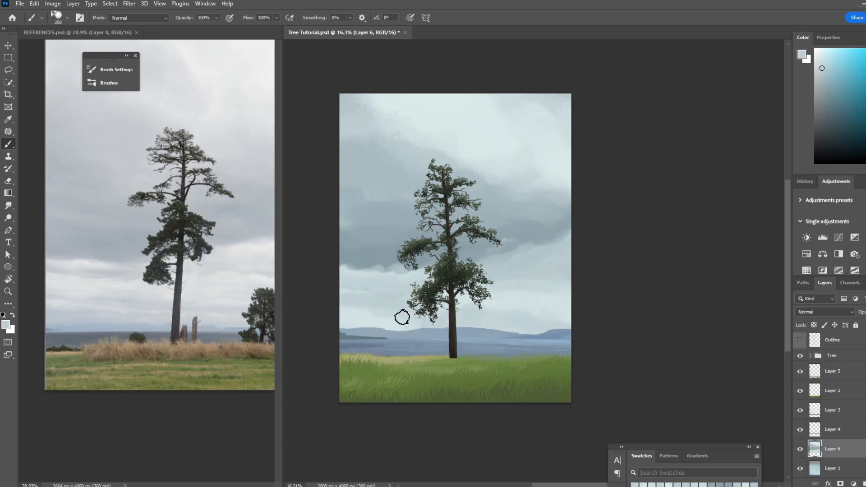
pyautogui.moveTo(342, 270)
pyautogui.mouseDown()
pyautogui.moveTo(412, 274)
pyautogui.moveTo(361, 267)
pyautogui.moveTo(381, 274)
pyautogui.mouseUp()
pyautogui.keyDown('alt'); pyautogui.click(373, 293); pyautogui.keyUp('alt')
pyautogui.keyDown('alt'); pyautogui.click(389, 291); pyautogui.keyUp('alt')
# - Adjust the brush size and stroke a sampled darker gray into the clouds around the treetop
pyautogui.keyDown('alt'); pyautogui.click(372, 249); pyautogui.keyUp('alt')
pyautogui.press('[')
pyautogui.press('[')
pyautogui.press('[')
pyautogui.press('[')
pyautogui.press(']')
pyautogui.press(']')
pyautogui.press(']')
pyautogui.press(']')
pyautogui.moveTo(444, 193)
pyautogui.mouseDown()
pyautogui.moveTo(342, 174)
pyautogui.moveTo(426, 182)
pyautogui.moveTo(421, 166)
pyautogui.moveTo(358, 124)
pyautogui.moveTo(420, 138)
pyautogui.mouseUp()
# - Enlarge the brush and blend sampled light and mid grays through the clouds above the treetop
pyautogui.keyDown('alt'); pyautogui.click(348, 159); pyautogui.keyUp('alt')
pyautogui.keyDown('alt'); pyautogui.click(382, 187); pyautogui.keyUp('alt')
pyautogui.press(']')
pyautogui.press(']')
pyautogui.keyDown('alt'); pyautogui.click(406, 113); pyautogui.keyUp('alt')
pyautogui.moveTo(397, 113); pyautogui.dragTo(442, 145)
# - Add a sampled gray accent to the clouds along the sky's left edge with a smaller brush
pyautogui.keyDown('alt'); pyautogui.click(345, 201); pyautogui.keyUp('alt')
pyautogui.press('[')
pyautogui.press('[')
pyautogui.press('[')
pyautogui.moveTo(346, 192)
pyautogui.mouseDown()
pyautogui.moveTo(431, 217)
pyautogui.moveTo(332, 185)
pyautogui.mouseUp()
pyautogui.keyDown('alt'); pyautogui.click(397, 194); pyautogui.keyUp('alt')
# - Shape the cloud bank's ragged lower edge left of the tree with a smaller brush and a sampled dark gray
pyautogui.keyDown('alt'); pyautogui.click(506, 233); pyautogui.keyUp('alt')
pyautogui.press('[')
pyautogui.moveTo(383, 265); pyautogui.dragTo(422, 259)
pyautogui.moveTo(422, 259)
pyautogui.mouseDown()
pyautogui.moveTo(333, 254)
pyautogui.moveTo(345, 265)
pyautogui.moveTo(421, 262)
pyautogui.moveTo(381, 275)
pyautogui.moveTo(419, 274)
pyautogui.mouseUp()
pyautogui.press('[')
pyautogui.press('[')
pyautogui.keyDown('alt'); pyautogui.click(384, 281); pyautogui.keyUp('alt')
# - Bring the brush to 175 and paint sampled blue-gray haze along the horizon above the hills
pyautogui.press(']')
pyautogui.press(']')
pyautogui.keyDown('alt'); pyautogui.click(368, 310); pyautogui.keyUp('alt')
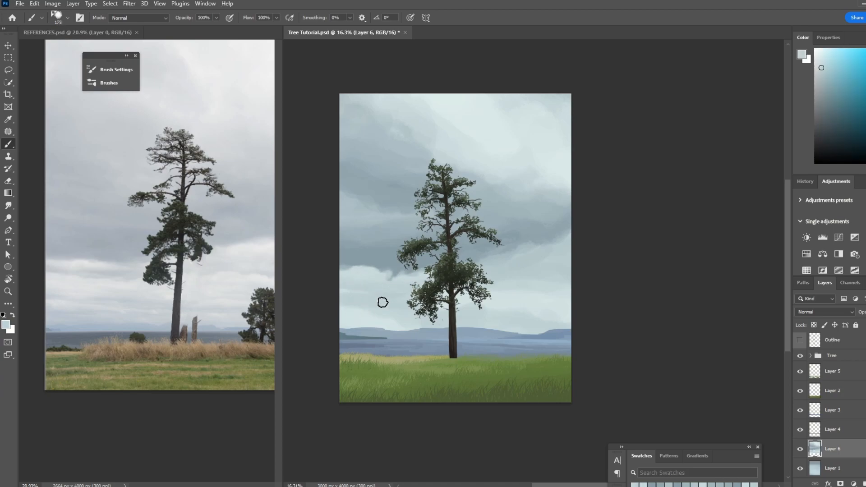
pyautogui.keyDown('alt'); pyautogui.click(353, 310); pyautogui.keyUp('alt')
pyautogui.moveTo(356, 322)
pyautogui.mouseDown()
pyautogui.moveTo(505, 323)
pyautogui.moveTo(350, 330)
pyautogui.mouseUp()
pyautogui.keyDown('alt'); pyautogui.click(386, 268); pyautogui.keyUp('alt')
pyautogui.moveTo(427, 329)
pyautogui.mouseDown()
pyautogui.moveTo(345, 323)
pyautogui.moveTo(478, 326)
pyautogui.mouseUp()
# - Layer low clouds over the hills with sampled horizon tones, finishing with the brush at 150
pyautogui.keyDown('alt'); pyautogui.click(351, 325); pyautogui.keyUp('alt')
pyautogui.keyDown('alt'); pyautogui.click(388, 315); pyautogui.keyUp('alt')
pyautogui.press('[')
pyautogui.press('[')
pyautogui.keyDown('alt'); pyautogui.click(346, 313); pyautogui.keyUp('alt')
pyautogui.moveTo(349, 318); pyautogui.dragTo(448, 321)
pyautogui.press(']')
pyautogui.keyDown('alt'); pyautogui.click(508, 335); pyautogui.keyUp('alt')
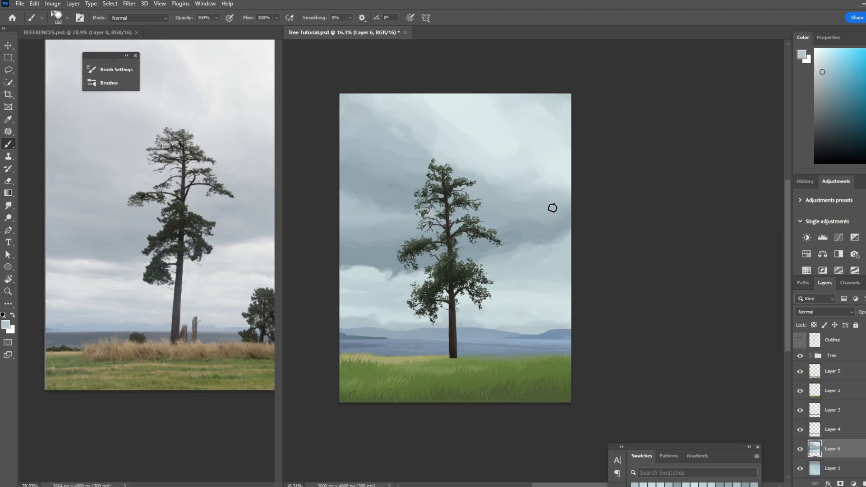
# - Enlarge the brush and brighten the upper-right clouds with a sampled pale tone, then reduce the brush to 300
pyautogui.keyDown('alt'); pyautogui.click(557, 140); pyautogui.keyUp('alt')
pyautogui.keyDown('alt'); pyautogui.click(537, 117); pyautogui.keyUp('alt')
pyautogui.press(']')
pyautogui.press(']')
pyautogui.press(']')
pyautogui.press(']')
pyautogui.press(']')
pyautogui.press(']')
pyautogui.moveTo(552, 113)
pyautogui.mouseDown()
pyautogui.moveTo(452, 94)
pyautogui.moveTo(481, 100)
pyautogui.mouseUp()
pyautogui.press('[')
pyautogui.press('[')
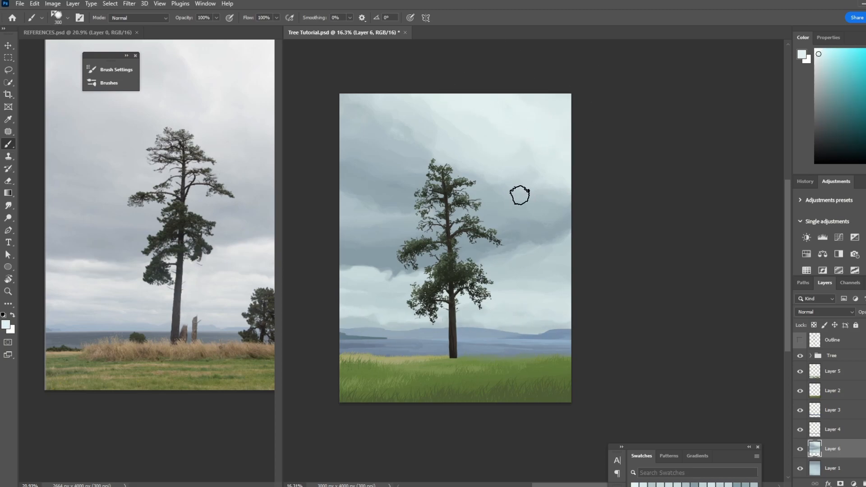
pyautogui.scroll(1, 517, 201)
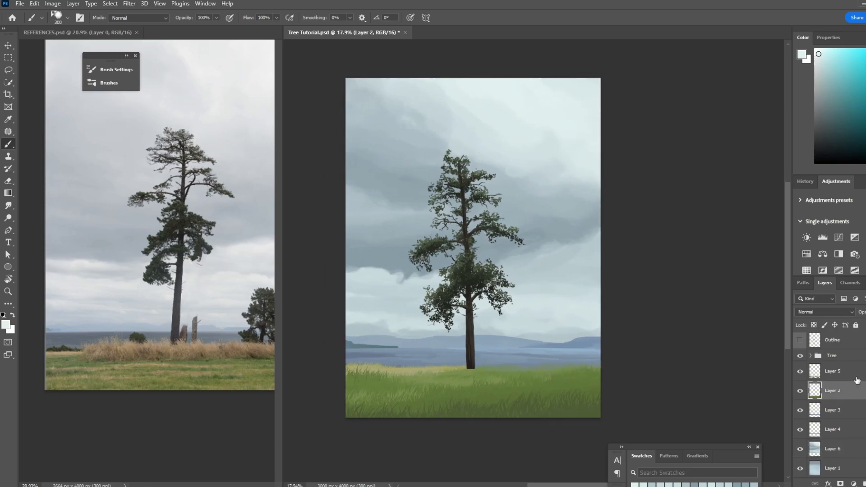
# - Add a layer above the Tree group and start a sampled yellow-green grass mound along the meadow's edge with a much smaller brush
pyautogui.click(834, 356)
pyautogui.hotkey('ctrl', 'alt', 'shift', 'n')
pyautogui.rightClick(479, 270)
pyautogui.scroll(5, 525, 350)
pyautogui.click(541, 306)
pyautogui.click(655, 319)
pyautogui.keyDown('alt'); pyautogui.click(401, 367); pyautogui.keyUp('alt')
pyautogui.press('[')
pyautogui.press('[')
pyautogui.press('[')
pyautogui.press('[')
pyautogui.press('[')
pyautogui.press('[')
pyautogui.press('[')
pyautogui.press('[')
pyautogui.press('[')
pyautogui.press('[')
pyautogui.moveTo(600, 371)
pyautogui.mouseDown()
pyautogui.moveTo(441, 372)
pyautogui.moveTo(469, 364)
pyautogui.moveTo(594, 373)
pyautogui.moveTo(584, 369)
pyautogui.mouseUp()
pyautogui.press(']')
pyautogui.press(']')
# - Sample straw tones from the reference photo and block in dry grass from the trunk's base toward the right edge
pyautogui.keyDown('alt'); pyautogui.click(198, 350); pyautogui.keyUp('alt')
pyautogui.keyDown('alt'); pyautogui.click(221, 347); pyautogui.keyUp('alt')
pyautogui.keyDown('alt'); pyautogui.click(536, 367); pyautogui.keyUp('alt')
pyautogui.press(']')
pyautogui.keyDown('alt'); pyautogui.click(533, 369); pyautogui.keyUp('alt')
pyautogui.keyDown('alt'); pyautogui.click(480, 373); pyautogui.keyUp('alt')
pyautogui.moveTo(477, 371)
pyautogui.mouseDown()
pyautogui.moveTo(443, 366)
pyautogui.moveTo(483, 364)
pyautogui.moveTo(436, 368)
pyautogui.moveTo(591, 373)
pyautogui.moveTo(571, 370)
pyautogui.moveTo(587, 365)
pyautogui.moveTo(532, 367)
pyautogui.moveTo(580, 372)
pyautogui.moveTo(549, 370)
pyautogui.mouseUp()
pyautogui.keyDown('alt'); pyautogui.click(483, 366); pyautogui.keyUp('alt')
# - Refine the dry grass mound's shape and color patches with sampled straw and yellow-green tones, finishing with the brush at 40
pyautogui.press('[')
pyautogui.press('[')
pyautogui.press('[')
pyautogui.press('[')
pyautogui.keyDown('alt'); pyautogui.click(582, 370); pyautogui.keyUp('alt')
pyautogui.keyDown('alt'); pyautogui.click(574, 370); pyautogui.keyUp('alt')
pyautogui.keyDown('alt'); pyautogui.click(588, 366); pyautogui.keyUp('alt')
pyautogui.keyDown('alt'); pyautogui.click(553, 362); pyautogui.keyUp('alt')
pyautogui.keyDown('alt'); pyautogui.click(532, 366); pyautogui.keyUp('alt')
pyautogui.keyDown('alt'); pyautogui.click(563, 369); pyautogui.keyUp('alt')
pyautogui.keyDown('alt'); pyautogui.click(511, 365); pyautogui.keyUp('alt')
pyautogui.press(']')
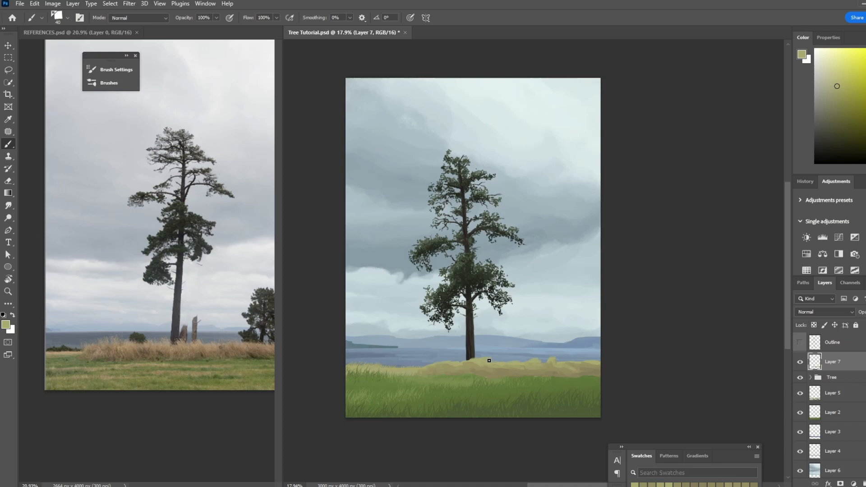
# - Switch to the Curved grass (Left) brush, add a layer above the mound, and sample its yellow-green, ending at brush size 100
pyautogui.rightClick(455, 348)
pyautogui.scroll(-6, 513, 401)
pyautogui.click(535, 391)
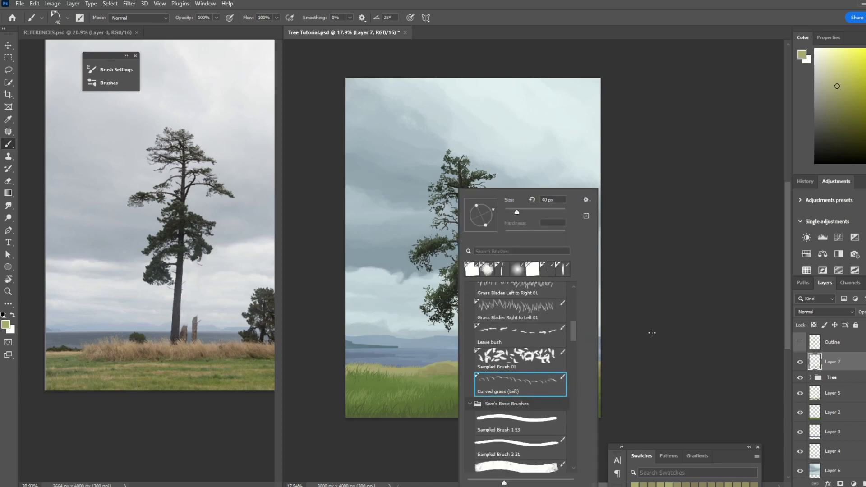
pyautogui.click(651, 332)
pyautogui.click(865, 484)
pyautogui.keyDown('alt'); pyautogui.click(473, 362); pyautogui.keyUp('alt')
pyautogui.keyDown('alt'); pyautogui.click(470, 362); pyautogui.keyUp('alt')
pyautogui.rightClick(412, 371)
pyautogui.doubleClick(423, 372)
pyautogui.keyDown('alt'); pyautogui.click(459, 361); pyautogui.keyUp('alt')
pyautogui.press('[')
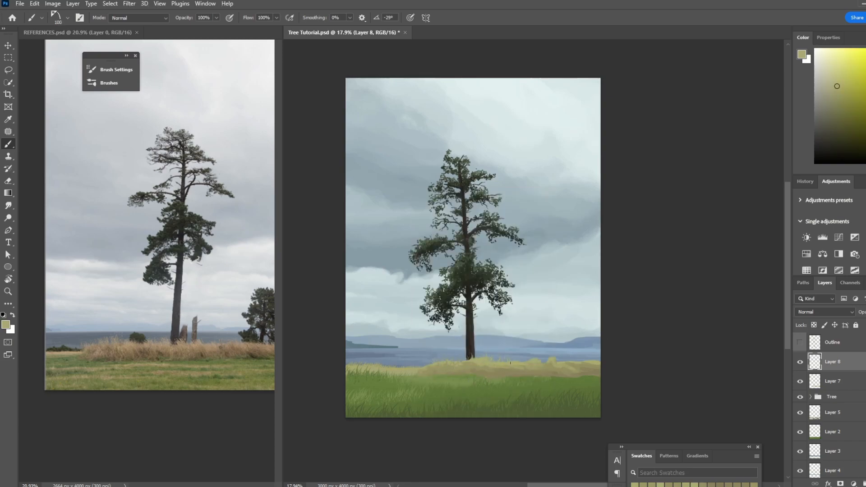
# - Try grass blade strokes along the mound with sampled yellow-green tones, and undo the last three strokes
pyautogui.rightClick(502, 366)
pyautogui.click(577, 217)
pyautogui.keyDown('alt'); pyautogui.click(539, 364); pyautogui.keyUp('alt')
pyautogui.moveTo(516, 377); pyautogui.dragTo(516, 369)
pyautogui.keyDown('alt'); pyautogui.click(492, 365); pyautogui.keyUp('alt')
pyautogui.press(']')
pyautogui.press(']')
pyautogui.keyDown('alt'); pyautogui.click(455, 364); pyautogui.keyUp('alt')
pyautogui.moveTo(435, 371); pyautogui.dragTo(509, 366)
pyautogui.keyDown('alt'); pyautogui.click(490, 365); pyautogui.keyUp('alt')
pyautogui.hotkey('ctrl', 'z')
pyautogui.hotkey('ctrl', 'z')
pyautogui.hotkey('ctrl', 'z')
# - Choose a different grass brush at 90 and texture the mound's crest and body with sampled yellow and olive tones
pyautogui.rightClick(571, 341)
pyautogui.scroll(1, 632, 343)
pyautogui.click(632, 340)
pyautogui.keyDown('alt'); pyautogui.click(463, 366); pyautogui.keyUp('alt')
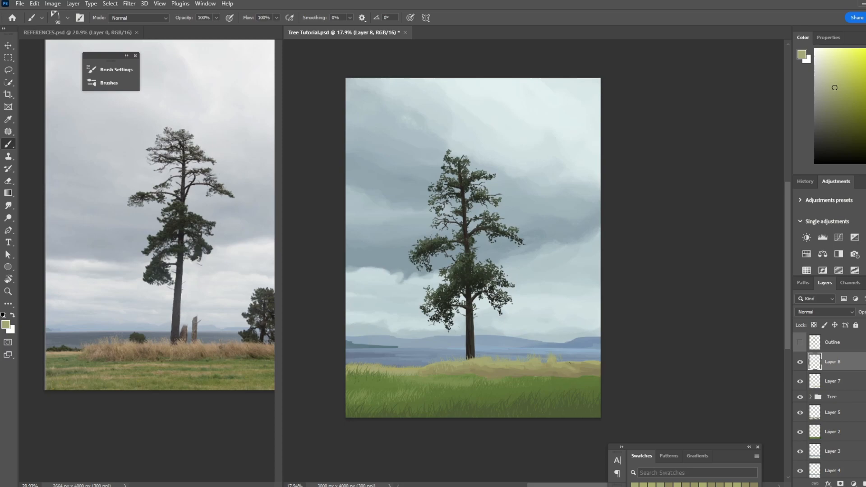
pyautogui.keyDown('alt'); pyautogui.click(536, 373); pyautogui.keyUp('alt')
pyautogui.keyDown('alt'); pyautogui.click(493, 364); pyautogui.keyUp('alt')
pyautogui.keyDown('alt'); pyautogui.click(487, 372); pyautogui.keyUp('alt')
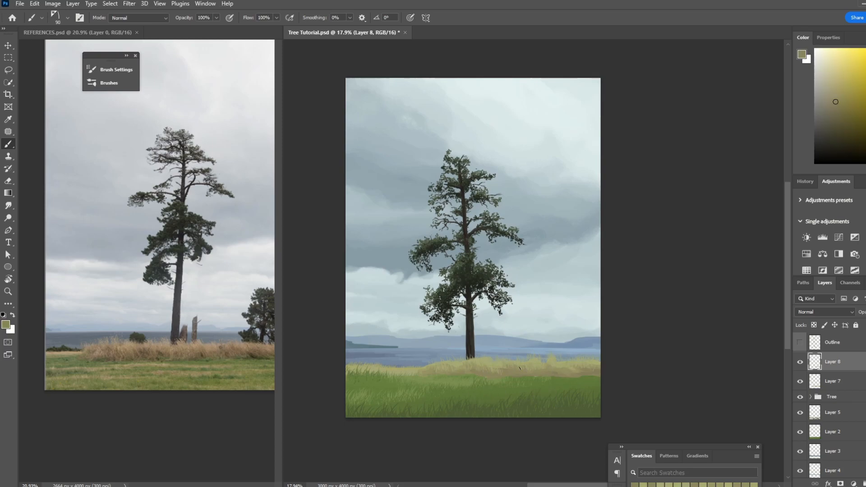
pyautogui.keyDown('alt'); pyautogui.click(569, 368); pyautogui.keyUp('alt')
# - Enlarge the brush, adjust its preset, and blend grass blades where the mound meets the green field using sampled tones
pyautogui.press(']')
pyautogui.keyDown('alt'); pyautogui.click(424, 373); pyautogui.keyUp('alt')
pyautogui.scroll(1, 425, 371)
pyautogui.rightClick(425, 371)
pyautogui.click(480, 310)
pyautogui.keyDown('alt'); pyautogui.click(449, 379); pyautogui.keyUp('alt')
pyautogui.keyDown('alt'); pyautogui.click(476, 383); pyautogui.keyUp('alt')
pyautogui.keyDown('alt'); pyautogui.click(506, 416); pyautogui.keyUp('alt')
# - Break up the boundary between the dry mound and green meadow with smaller sampled green and olive blades, finishing at brush size 80
pyautogui.press('[')
pyautogui.press('[')
pyautogui.press('[')
pyautogui.moveTo(485, 386); pyautogui.dragTo(500, 383)
pyautogui.keyDown('alt'); pyautogui.click(505, 385); pyautogui.keyUp('alt')
pyautogui.keyDown('alt'); pyautogui.click(559, 384); pyautogui.keyUp('alt')
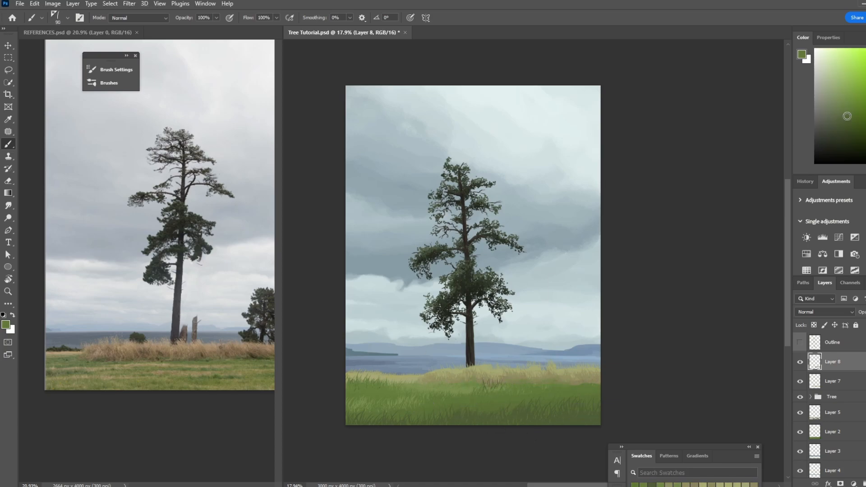
pyautogui.keyDown('alt'); pyautogui.click(502, 376); pyautogui.keyUp('alt')
pyautogui.keyDown('alt'); pyautogui.click(411, 377); pyautogui.keyUp('alt')
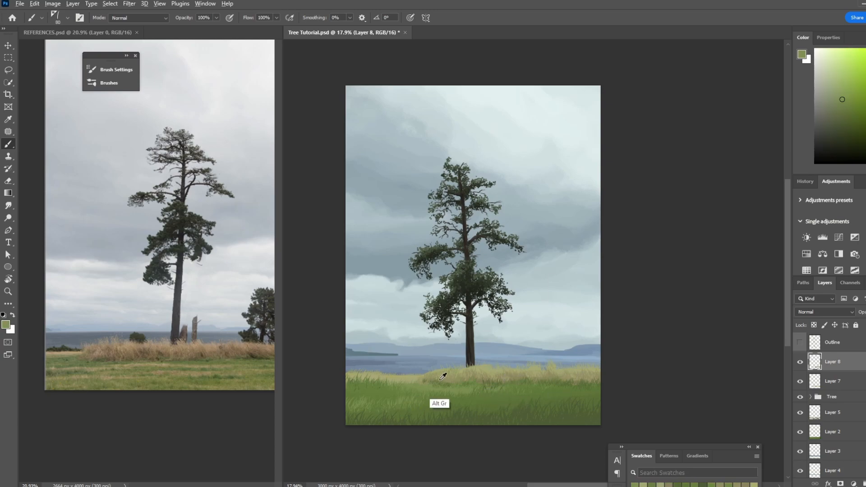
pyautogui.scroll(-1, 479, 342)
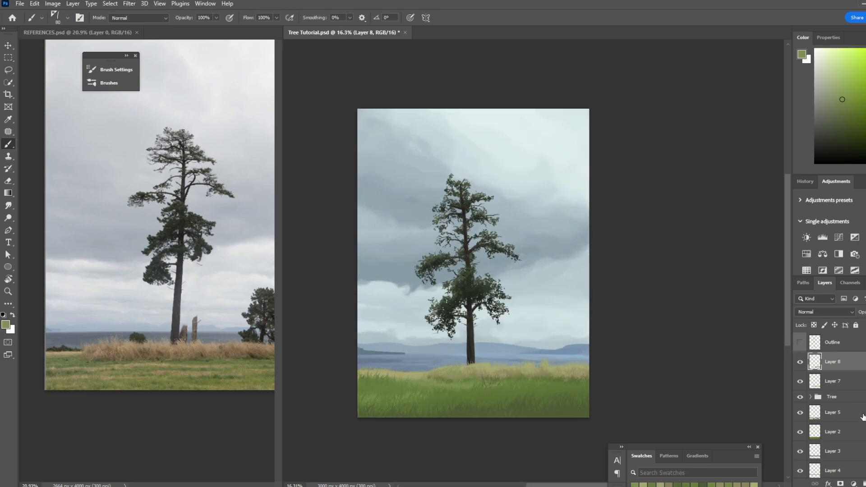
# - On a new layer below the Tree group, paint a small dark trunk with bare branches right of the tree at brush size 10
pyautogui.click(848, 412)
pyautogui.rightClick(508, 351)
pyautogui.click(584, 335)
pyautogui.click(723, 331)
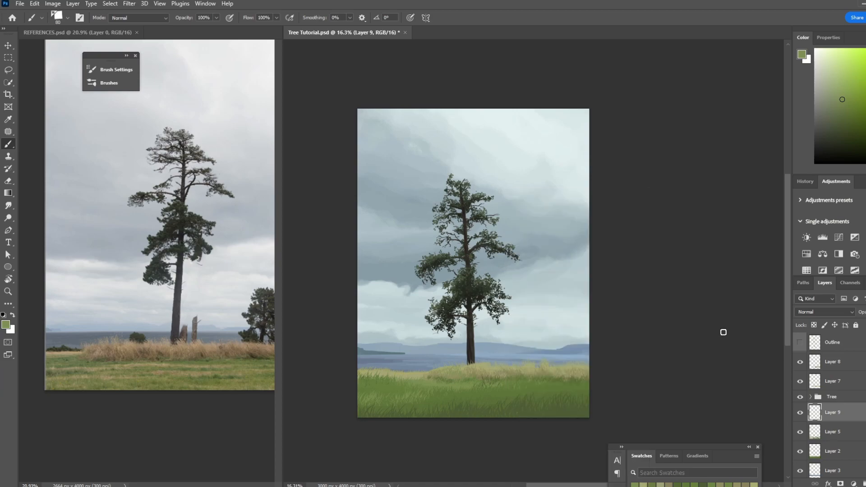
pyautogui.keyDown('alt'); pyautogui.click(470, 357); pyautogui.keyUp('alt')
pyautogui.moveTo(237, 308); pyautogui.dragTo(204, 308)
pyautogui.click(536, 347)
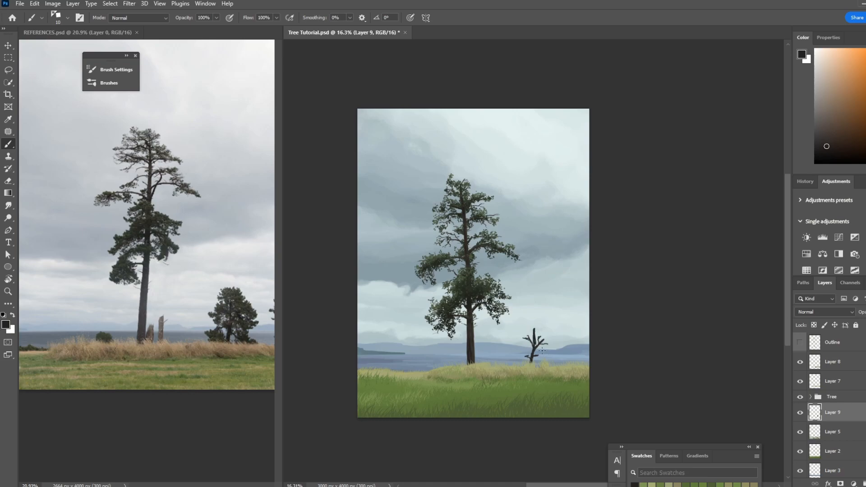
# - Label the small tree's trunk layer yellow and the new layer above it green
pyautogui.rightClick(825, 412)
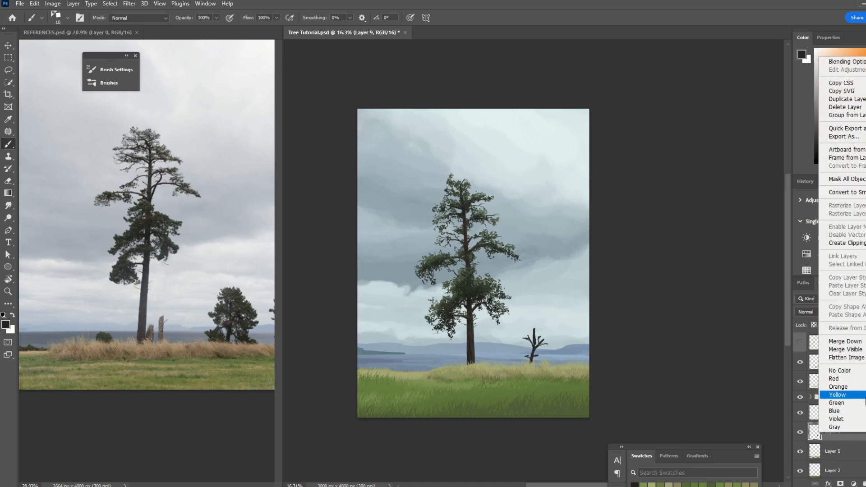
pyautogui.click(865, 396)
pyautogui.rightClick(845, 413)
pyautogui.click(848, 384)
# - Pick a foliage brush and dab dark leaf color sampled from the main tree around the small branches, undoing the last stroke
pyautogui.rightClick(518, 361)
pyautogui.scroll(-10, 563, 415)
pyautogui.scroll(3, 558, 375)
pyautogui.scroll(-15, 557, 369)
pyautogui.doubleClick(533, 434)
pyautogui.keyDown('alt'); pyautogui.click(472, 289); pyautogui.keyUp('alt')
pyautogui.moveTo(521, 323)
pyautogui.mouseDown()
pyautogui.moveTo(547, 329)
pyautogui.moveTo(538, 319)
pyautogui.moveTo(556, 341)
pyautogui.moveTo(539, 368)
pyautogui.moveTo(552, 366)
pyautogui.moveTo(522, 364)
pyautogui.moveTo(519, 349)
pyautogui.moveTo(533, 347)
pyautogui.moveTo(539, 352)
pyautogui.moveTo(517, 356)
pyautogui.moveTo(541, 340)
pyautogui.moveTo(543, 315)
pyautogui.mouseUp()
pyautogui.hotkey('ctrl', 'z')
# - Build up the small tree's foliage with a smaller brush, adding muted green leaf highlights with transparent pixels locked
pyautogui.press('[')
pyautogui.press('[')
pyautogui.press('[')
pyautogui.press('[')
pyautogui.hotkey('ctrl', 'z')
pyautogui.press(']')
pyautogui.click(832, 122)
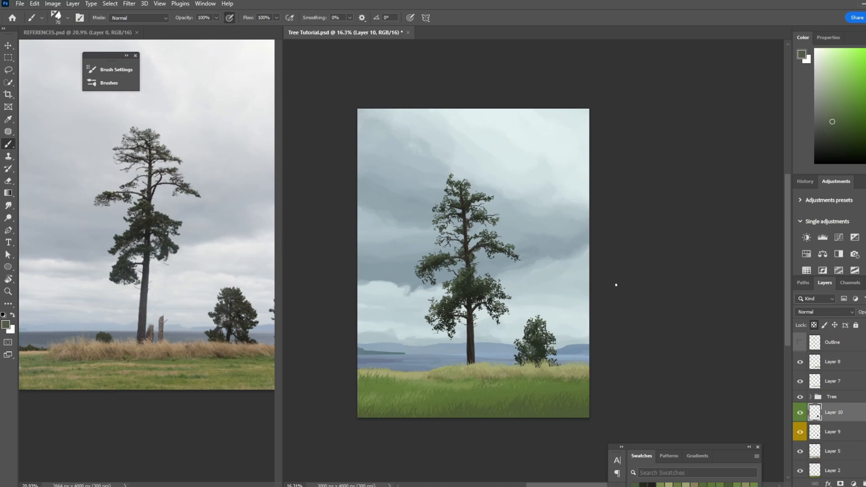
pyautogui.scroll(2, 507, 311)
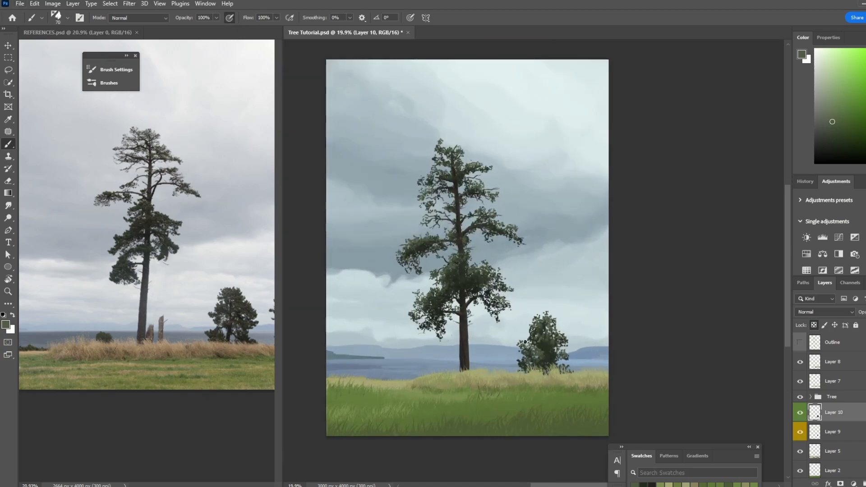
pyautogui.moveTo(485, 295); pyautogui.dragTo(507, 298)
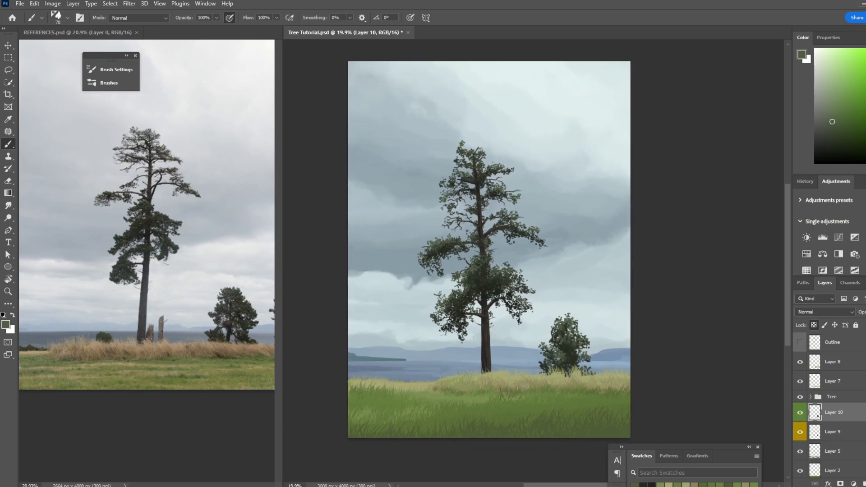
# - Group the two meadow grass layers, clip a Levels adjustment to the group with midtones at 0.64, and invert its mask
pyautogui.scroll(-3, 849, 406)
pyautogui.click(850, 393)
pyautogui.keyDown('shift'); pyautogui.click(849, 412); pyautogui.keyUp('shift')
pyautogui.hotkey('ctrl', 'g')
pyautogui.click(825, 238)
pyautogui.click(835, 168)
pyautogui.moveTo(856, 138); pyautogui.dragTo(865, 139)
pyautogui.hotkey('ctrl', 'i')
# - Choose a soft round brush, enlarge it to 1400, and paint white on the Levels mask to darken the lower meadow
pyautogui.rightClick(514, 298)
pyautogui.moveTo(630, 453); pyautogui.dragTo(632, 287)
pyautogui.click(577, 307)
pyautogui.click(707, 351)
pyautogui.press(']')
pyautogui.press(']')
pyautogui.press(']')
pyautogui.press(']')
pyautogui.press(']')
pyautogui.press(']')
pyautogui.press(']')
pyautogui.press(']')
pyautogui.press(']')
pyautogui.press(']')
pyautogui.press(']')
pyautogui.press(']')
pyautogui.press(']')
pyautogui.press(']')
pyautogui.scroll(-2, 666, 437)
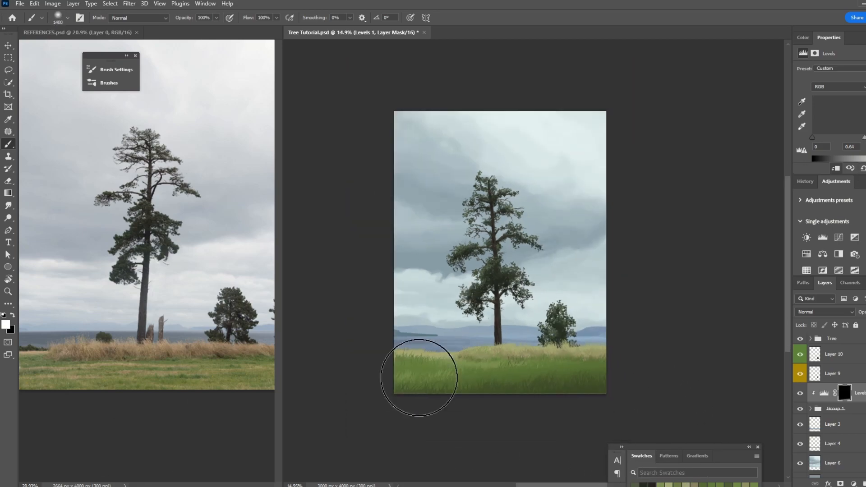
# - Clip a Hue/Saturation adjustment to the grass group above Levels and reduce the saturation
pyautogui.click(806, 254)
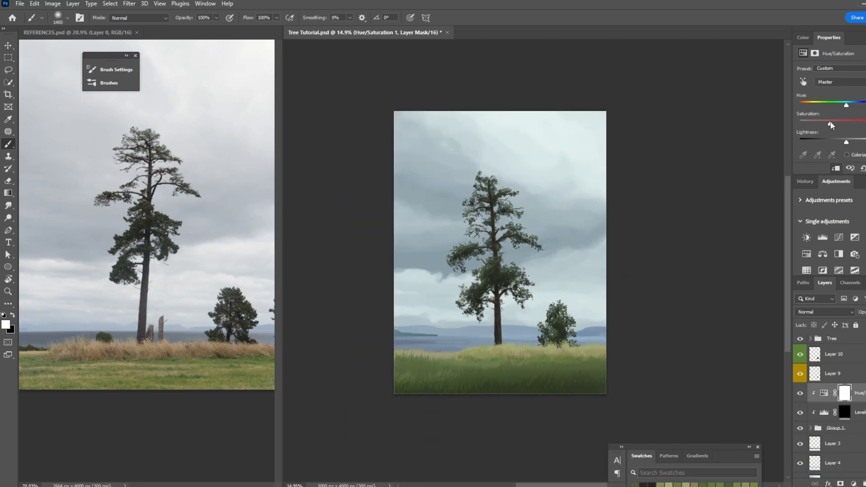
pyautogui.keyDown('shift'); pyautogui.click(859, 412); pyautogui.keyUp('shift')
pyautogui.hotkey('ctrl', 'g')
pyautogui.hotkey('ctrl', 'z')
pyautogui.click(800, 413)
pyautogui.click(800, 413)
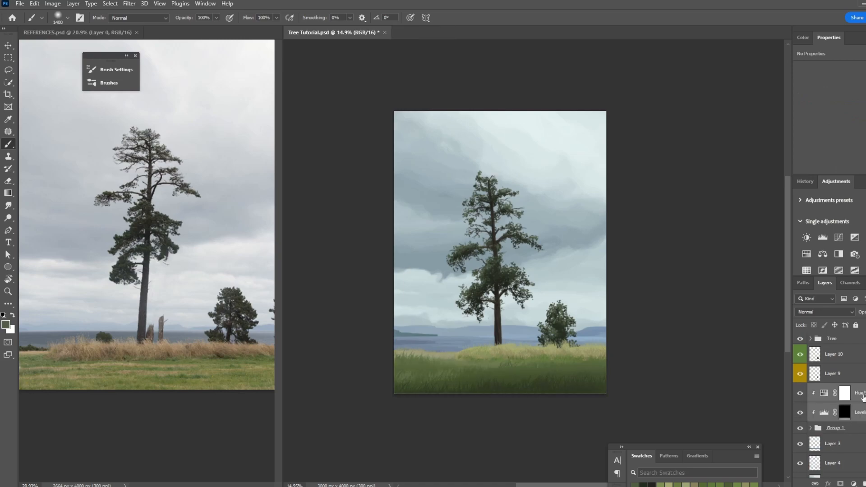
# - Invert the Hue/Saturation adjustment's layer mask and save the document
pyautogui.click(845, 393)
pyautogui.hotkey('ctrl', 'i')
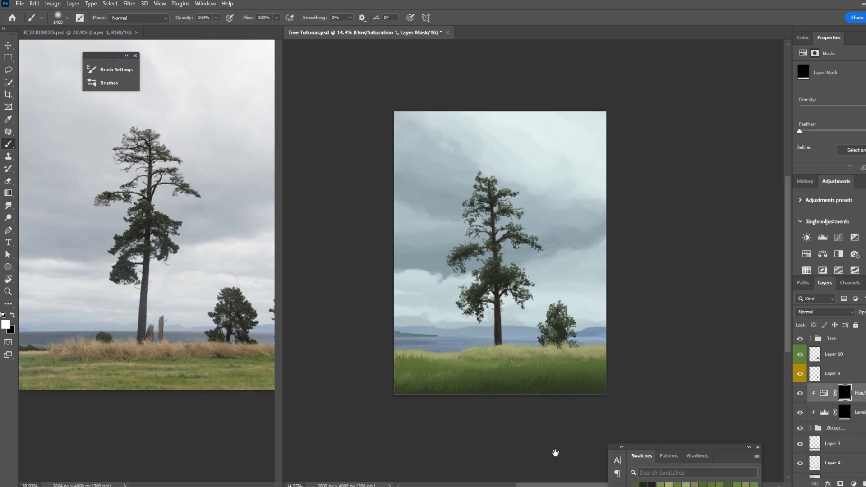
pyautogui.scroll(1, 628, 409)
pyautogui.hotkey('ctrl', 's')
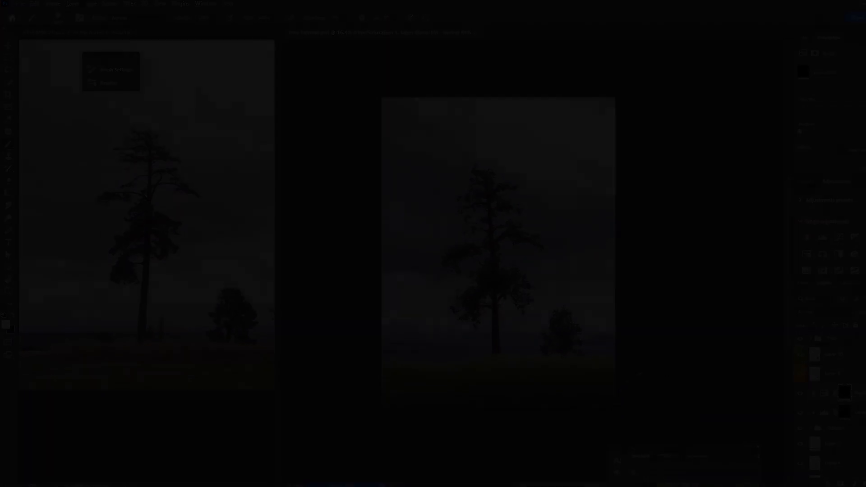